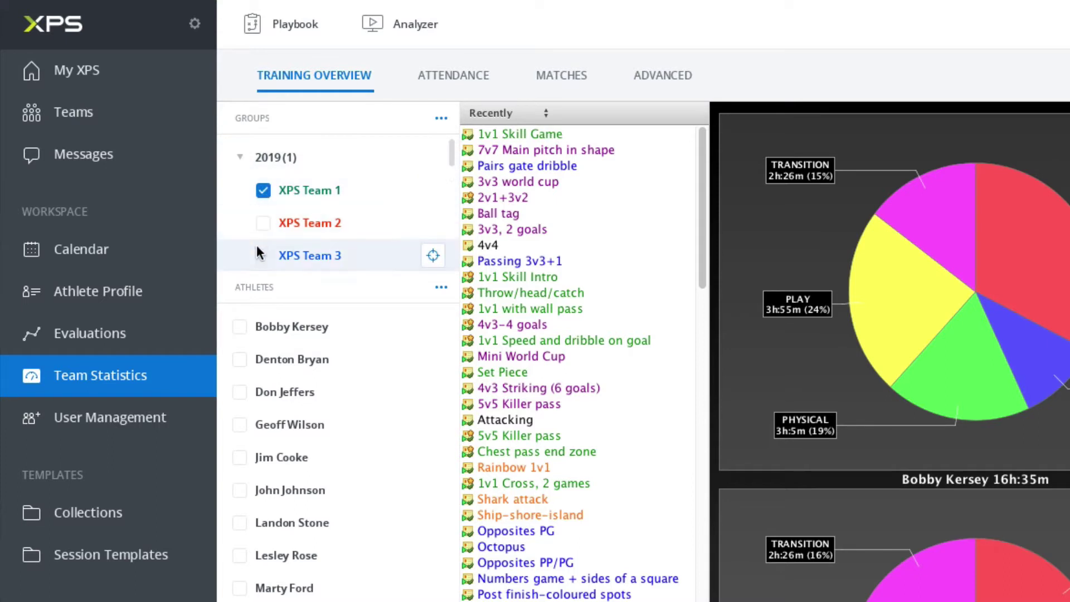
- Change the drill list sort order from Recently to Folders
left_click(512, 113)
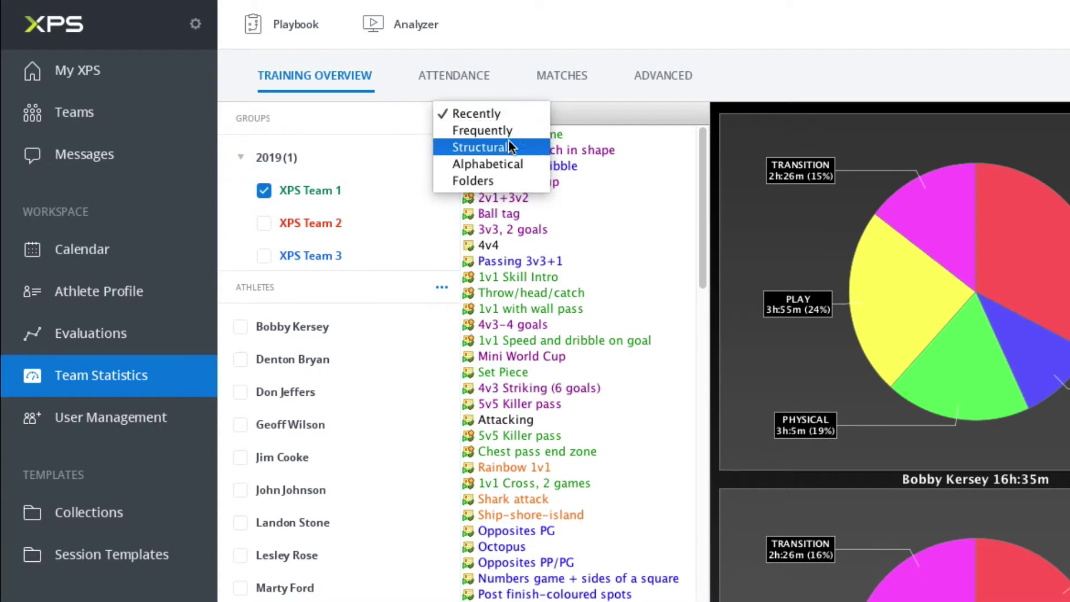
left_click(501, 177)
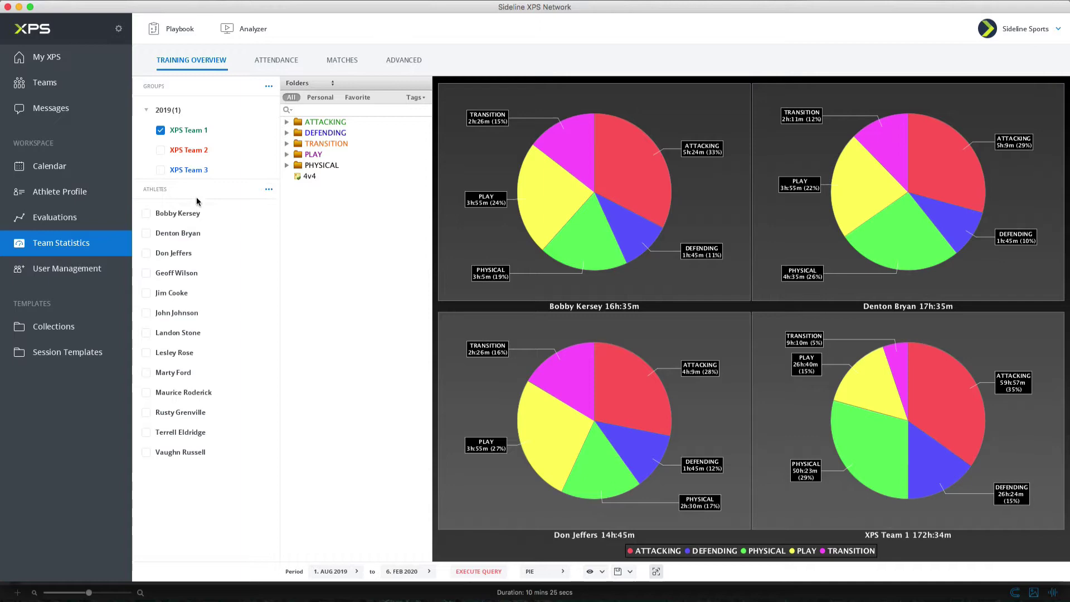
- Execute the query so one XPS Team 1 pie shows ATTACKING 35%, PHYSICAL 29%, TRANSITION 5%
left_click(269, 189)
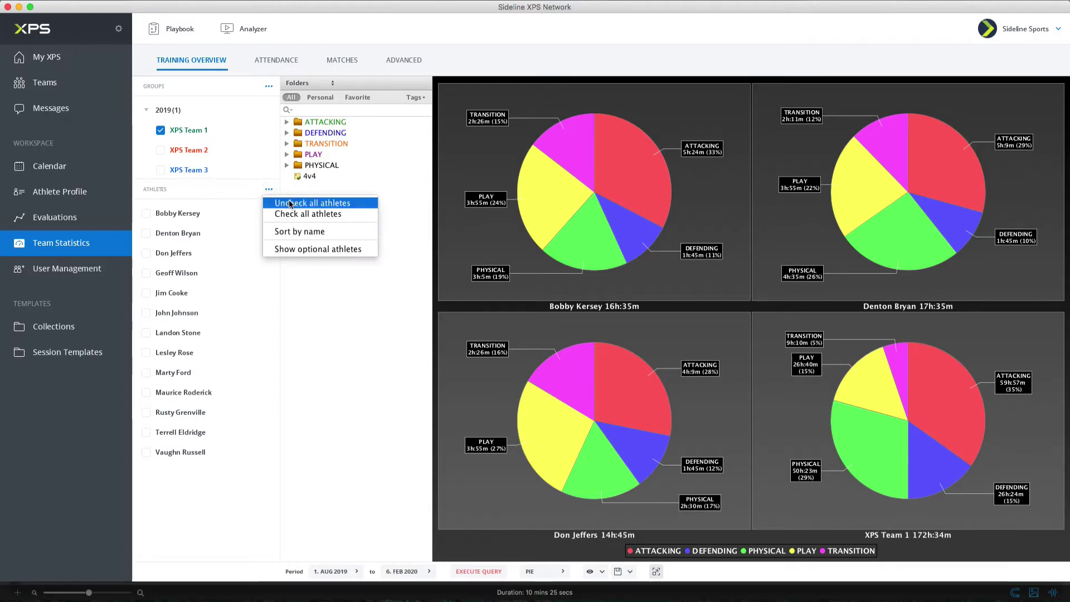
left_click(248, 190)
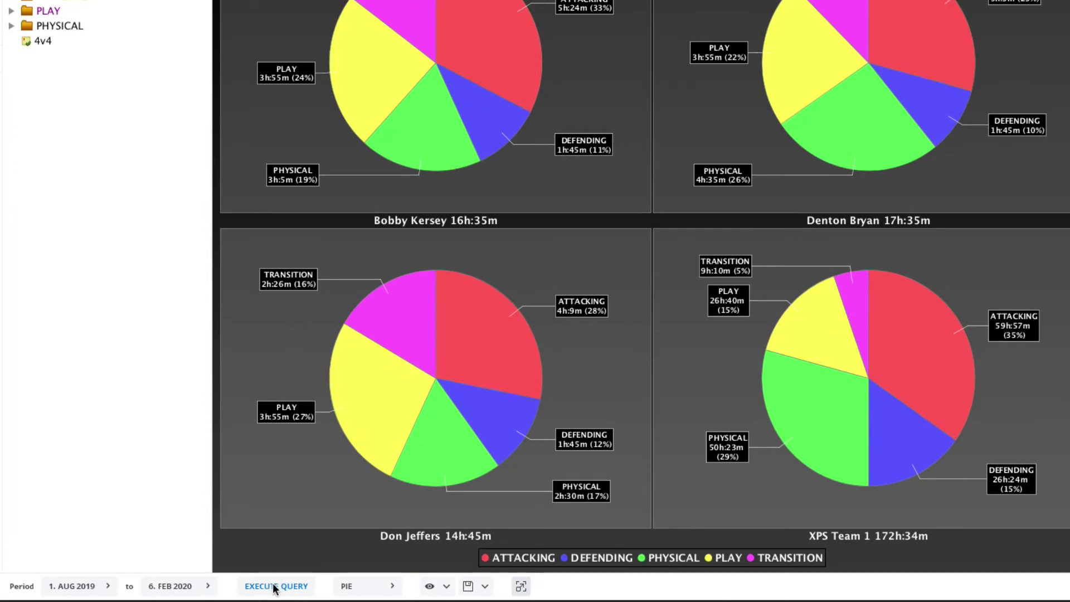
left_click(275, 586)
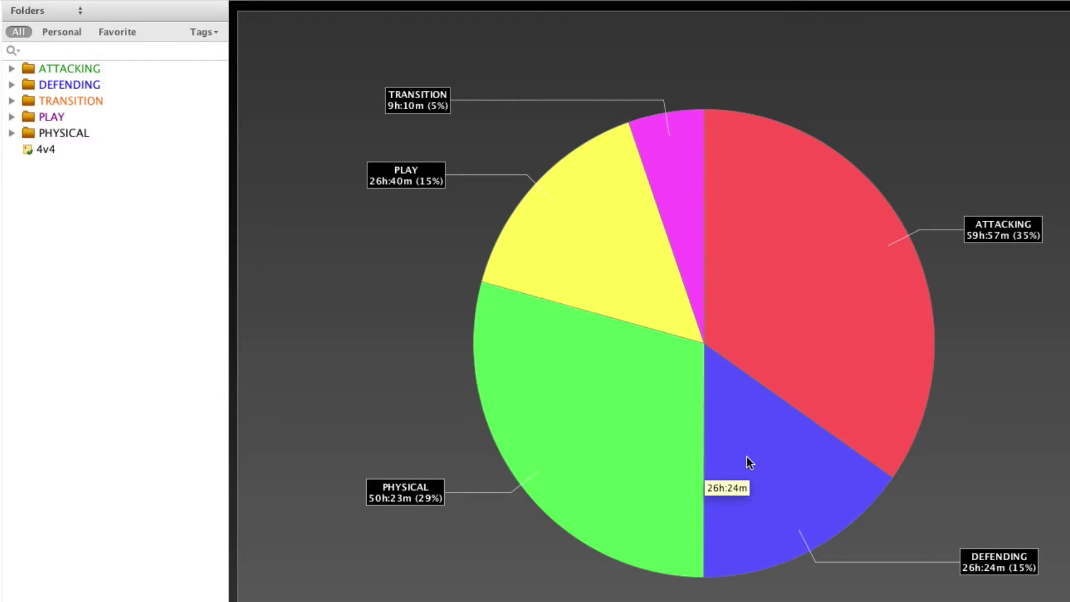
- Drill the pie into ATTACKING, expand its folder, and open the TECHNICAL slice
left_click(821, 274)
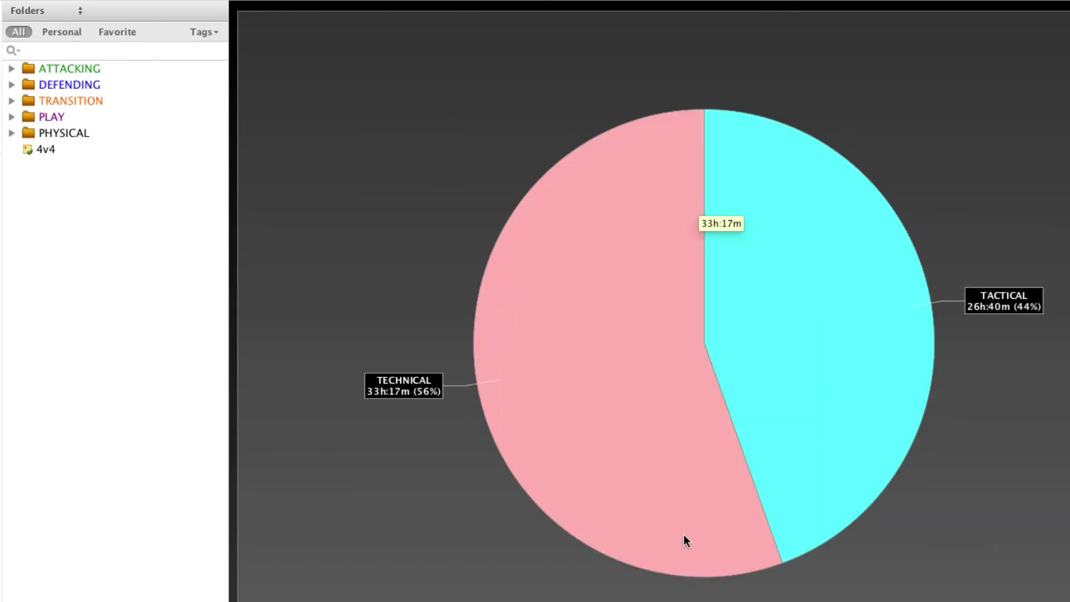
left_click(11, 68)
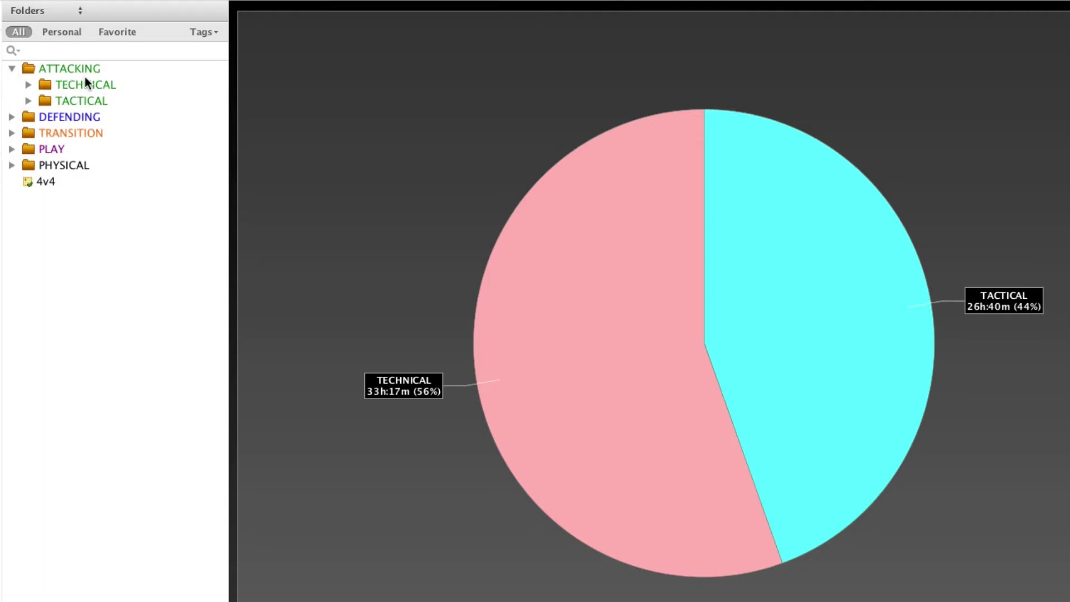
mouse_move(648, 347)
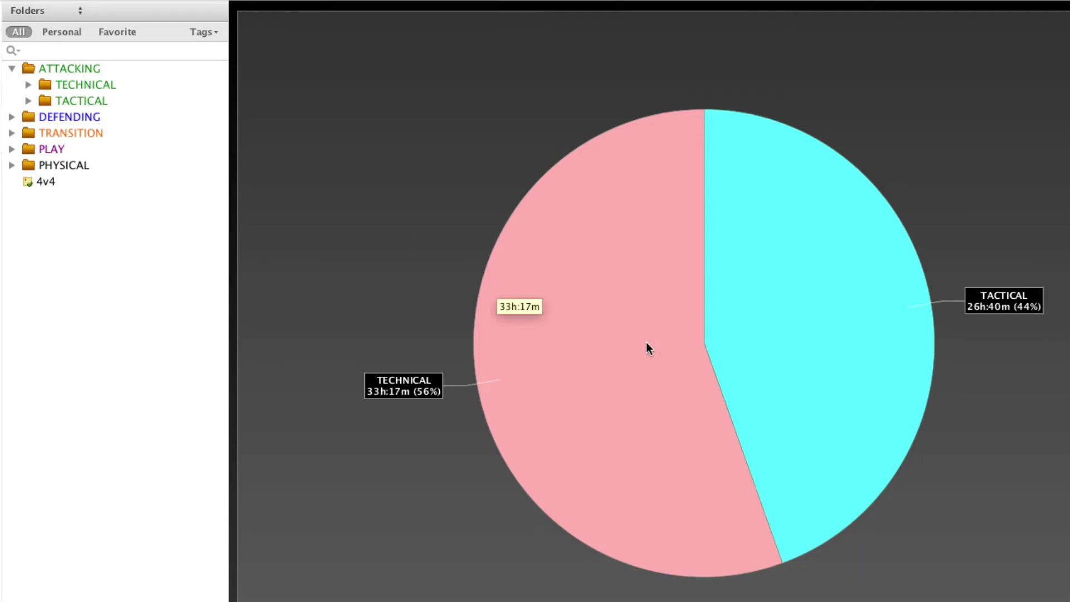
left_click(594, 357)
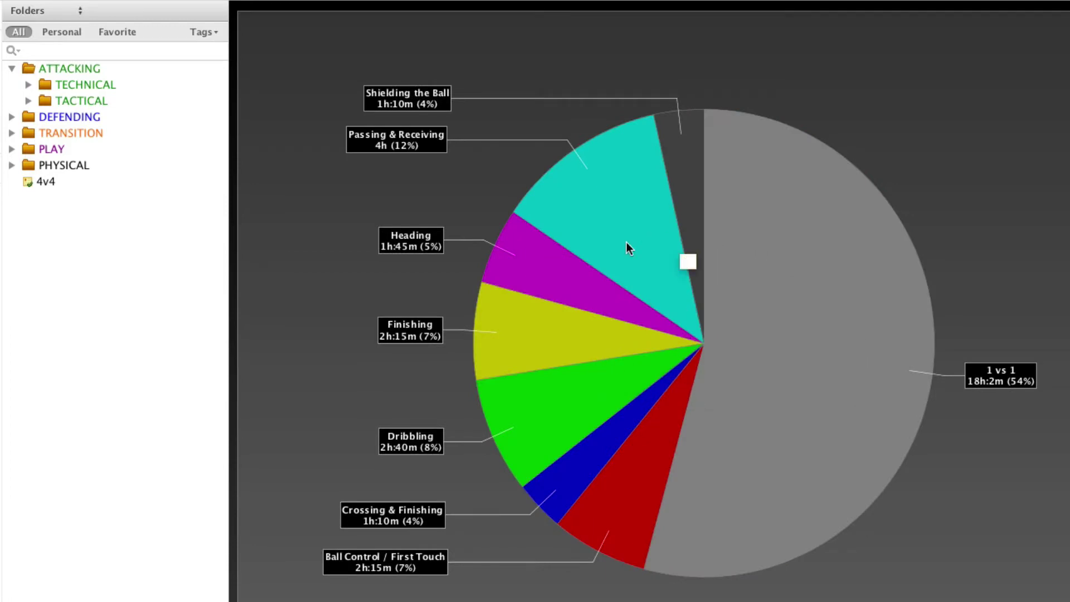
- Step the pie back up through ATTACKING to the five top-level categories
mouse_move(515, 353)
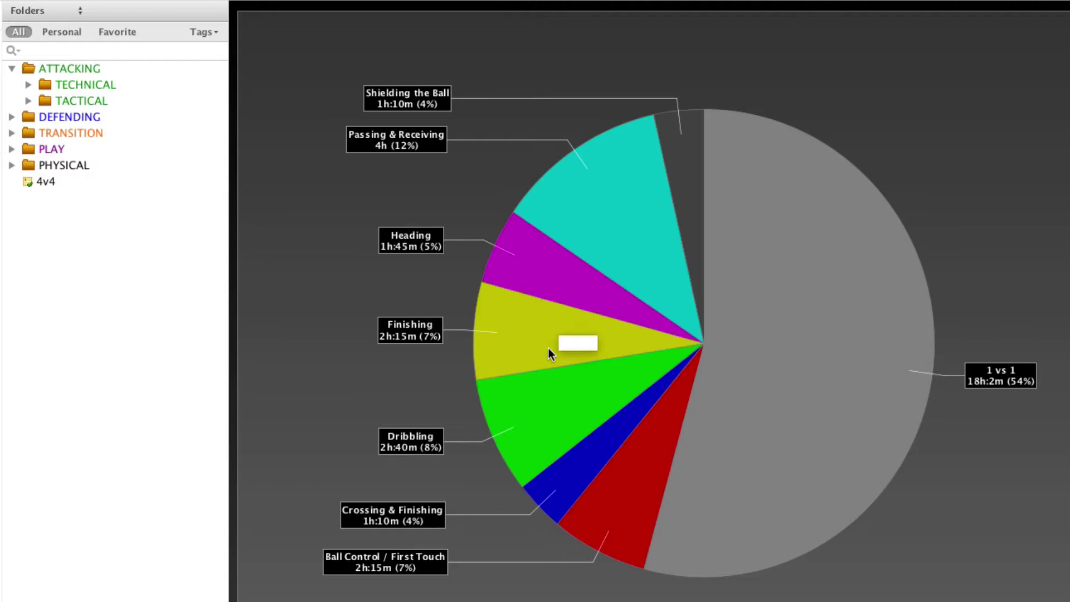
mouse_move(574, 419)
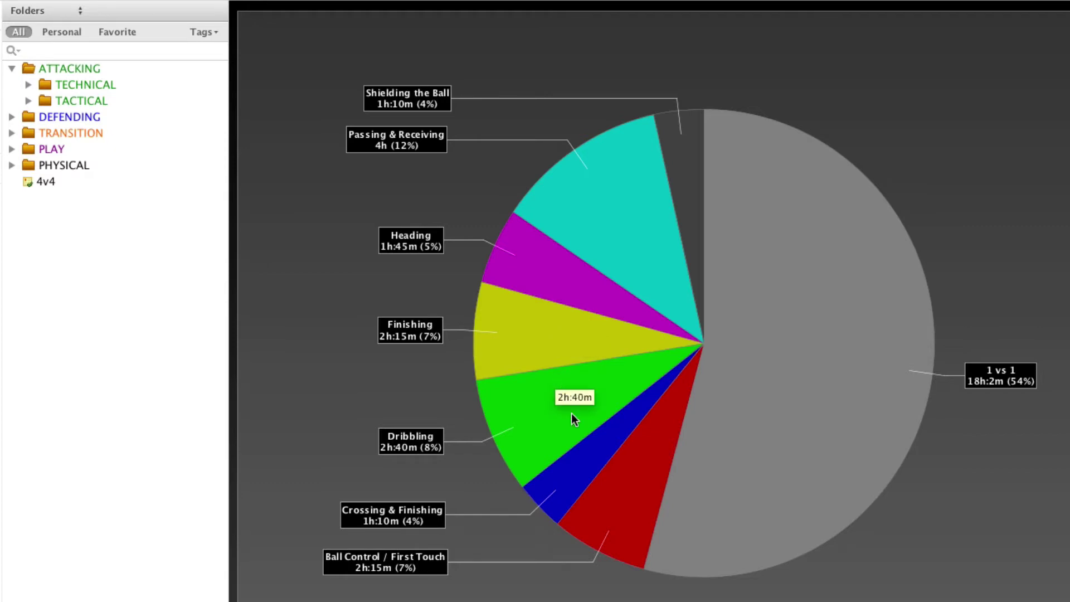
left_click(1011, 212)
mouse_move(835, 286)
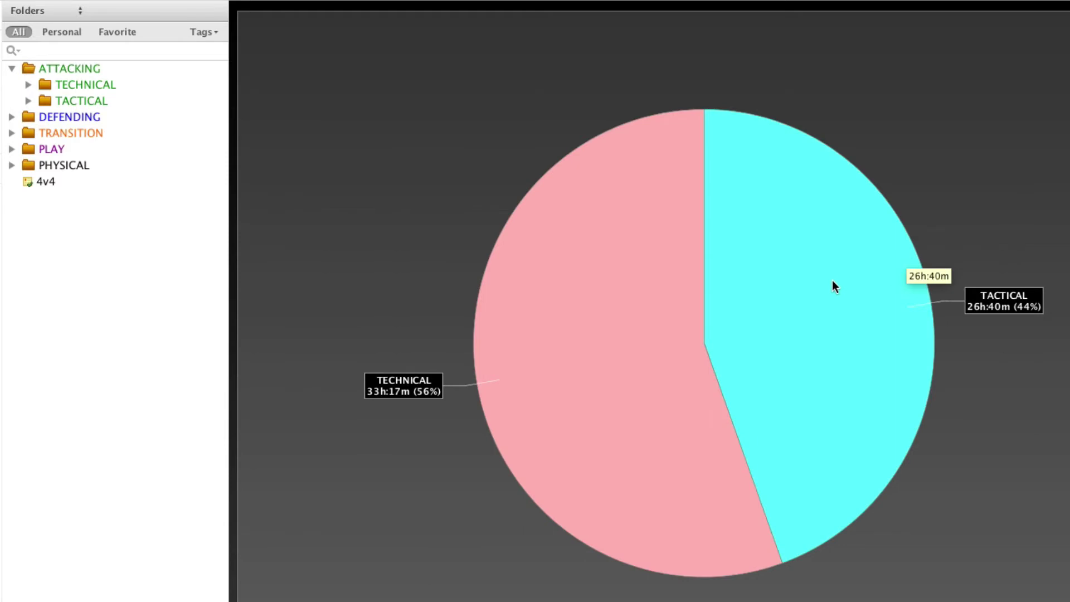
left_click(985, 199)
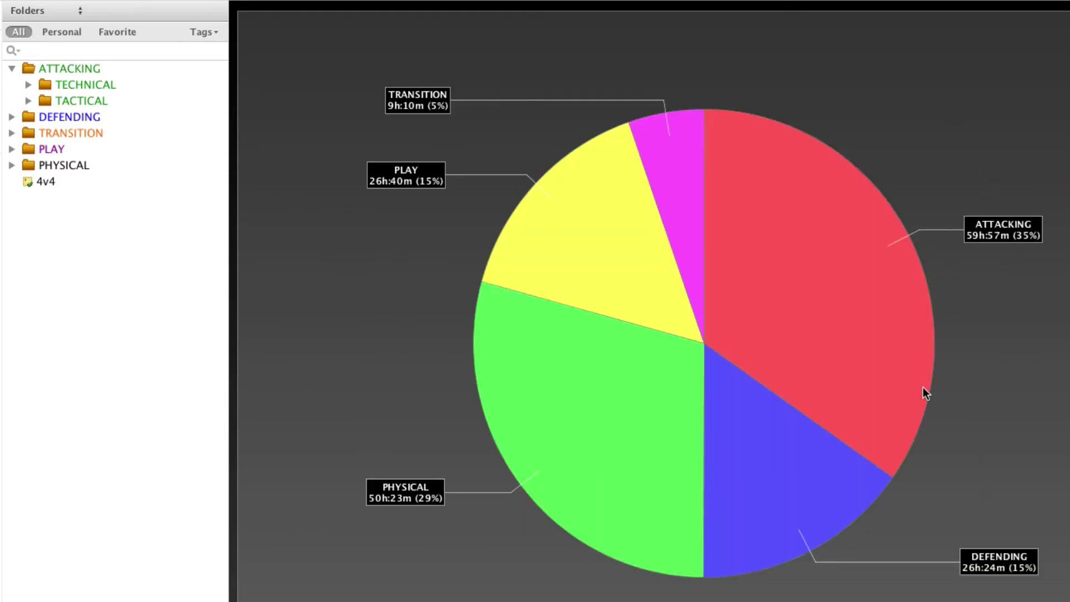
- Query only ATTACKING, DEFENDING and TRANSITION, then clear the selection and rerun for all categories
mouse_move(641, 417)
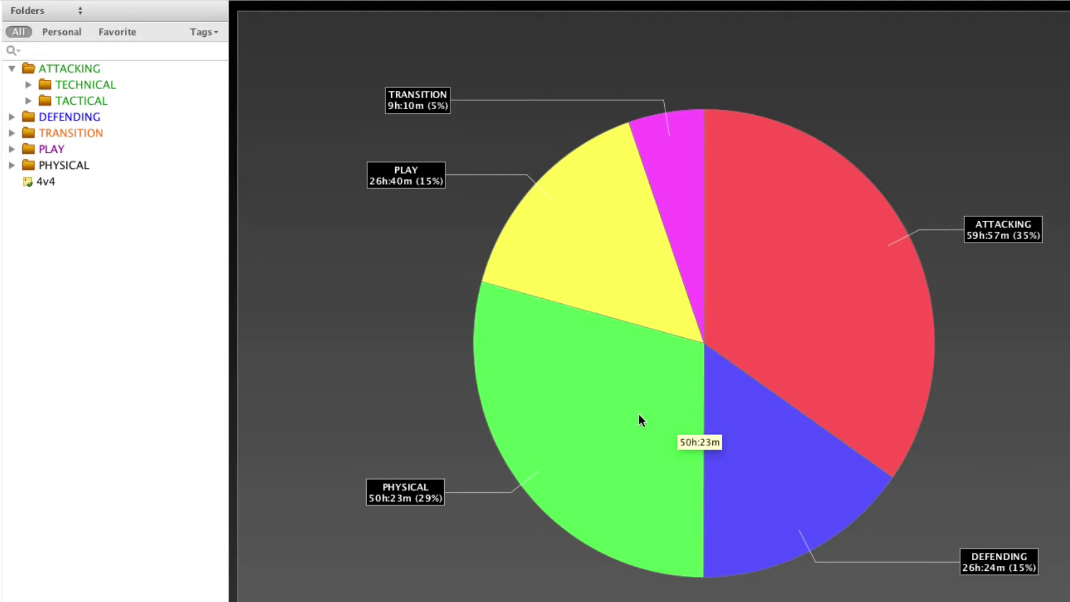
left_click(12, 68)
left_click(49, 67)
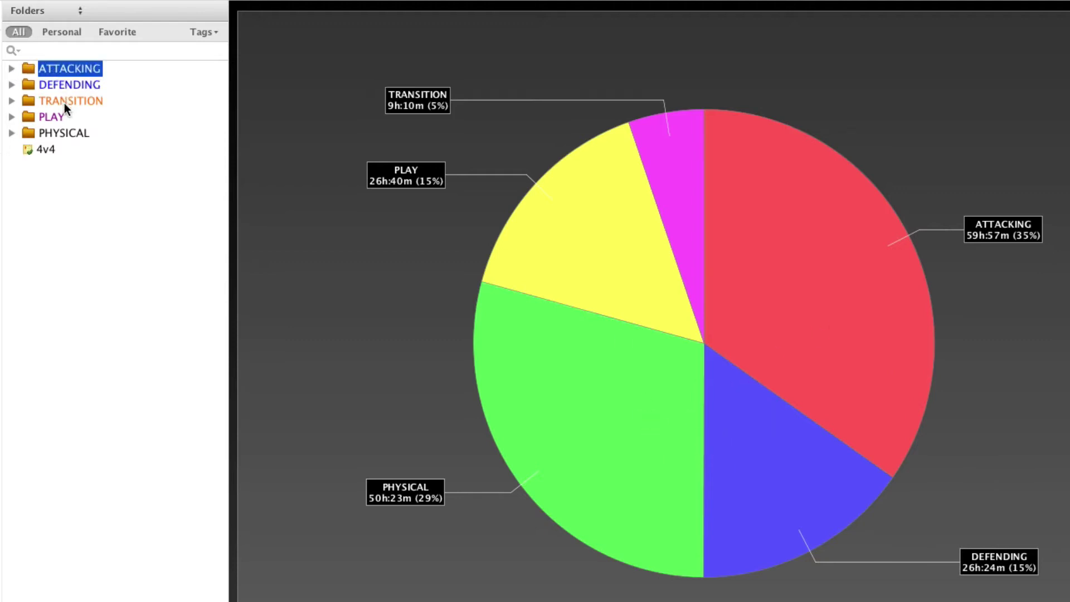
left_click(70, 101, "shift")
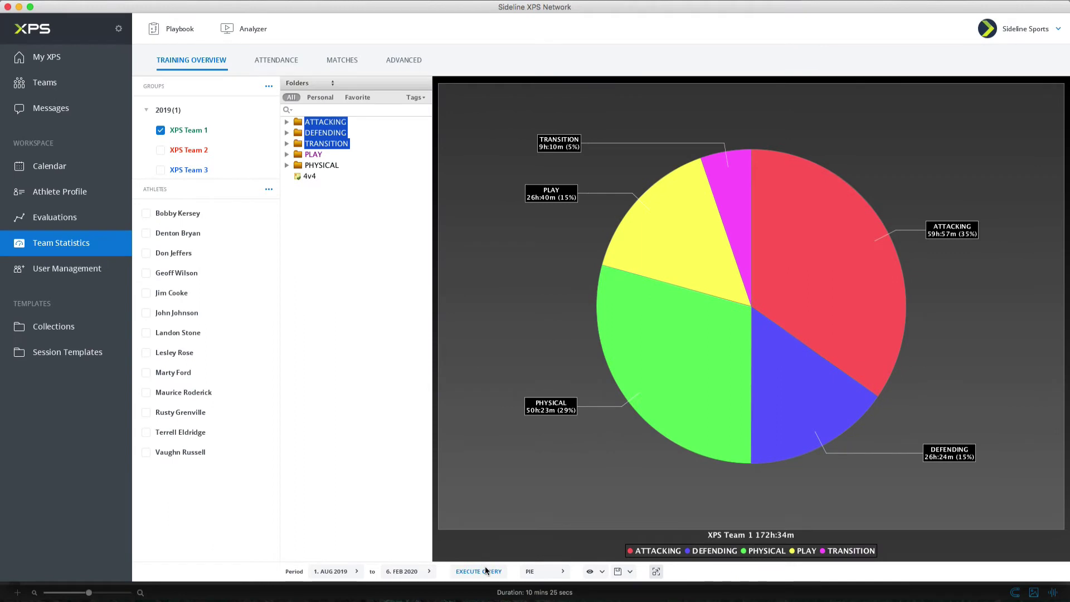
left_click(487, 570)
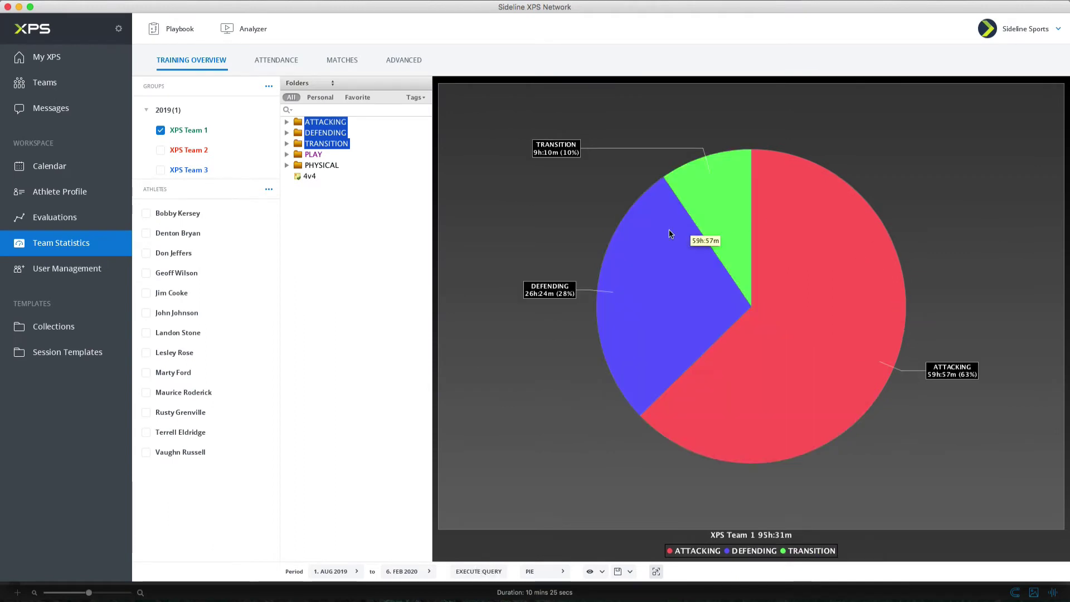
left_click(326, 226)
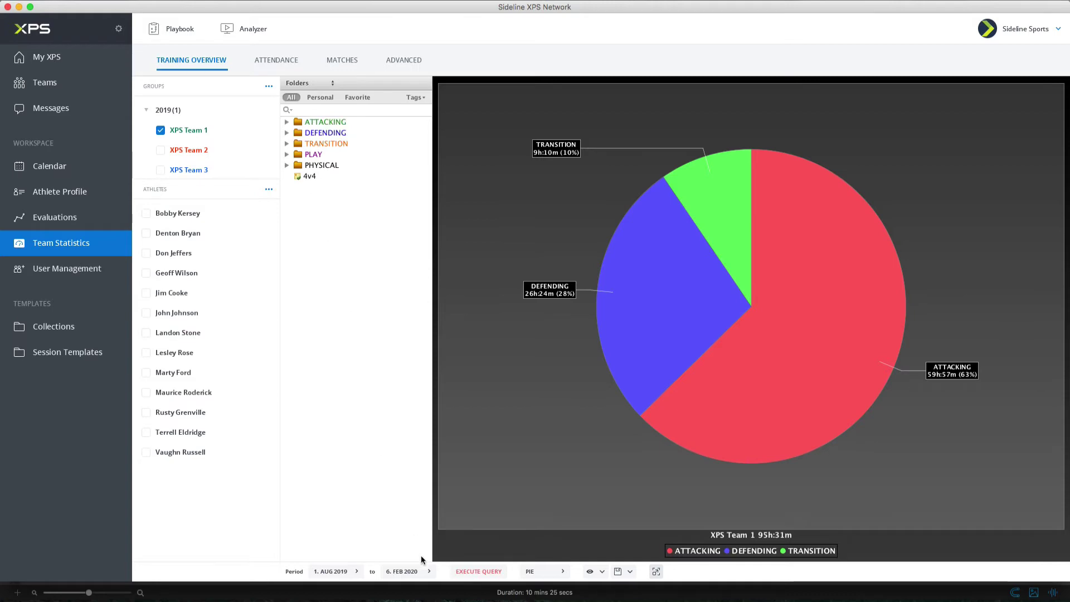
left_click(479, 576)
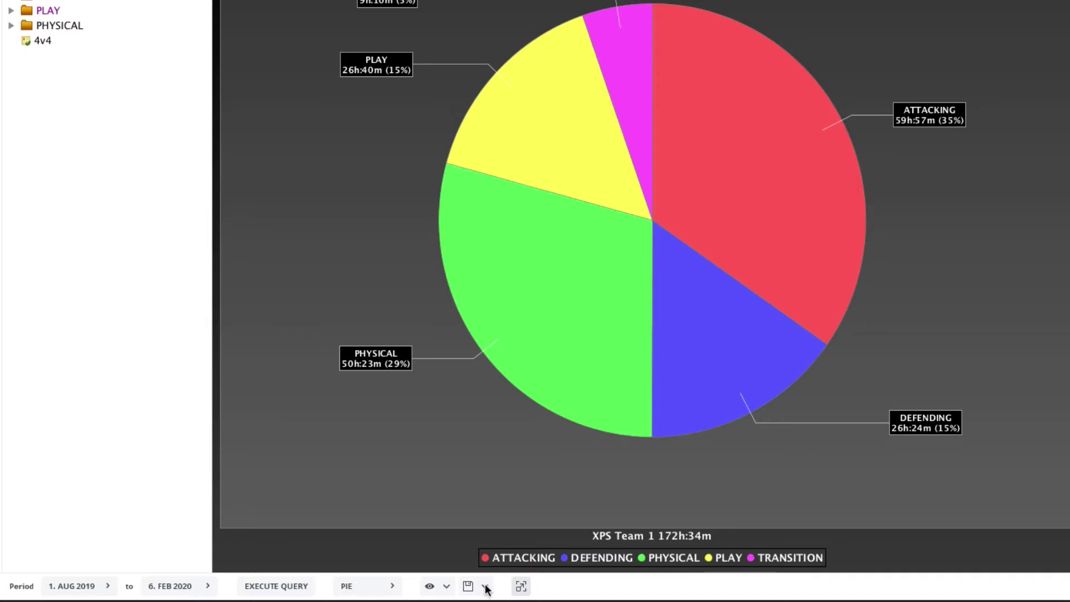
left_click(446, 586)
left_click(444, 567)
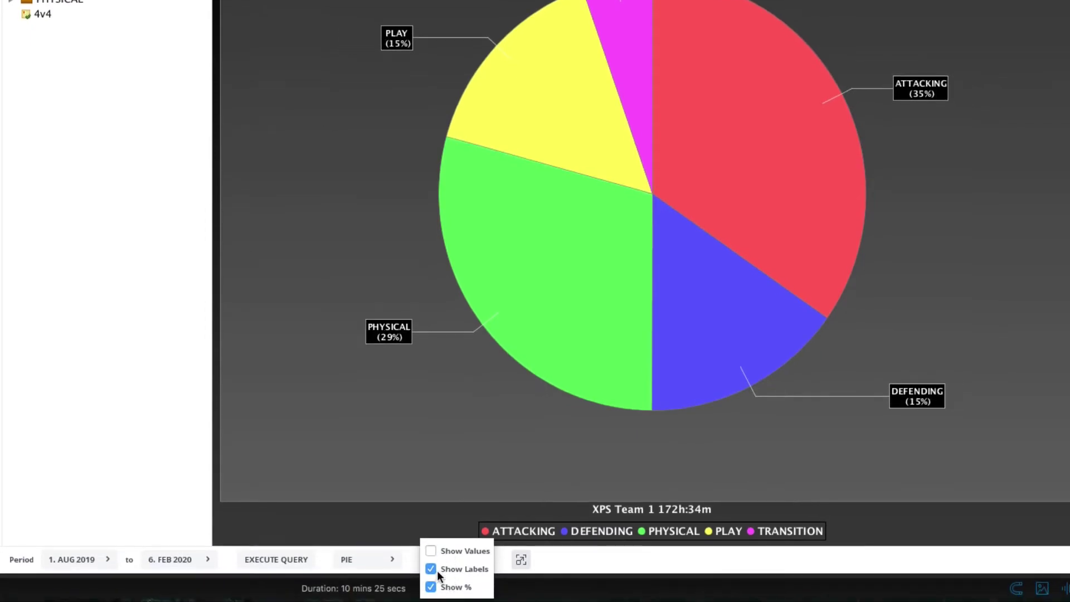
left_click(437, 554)
left_click(434, 564)
left_click(441, 555)
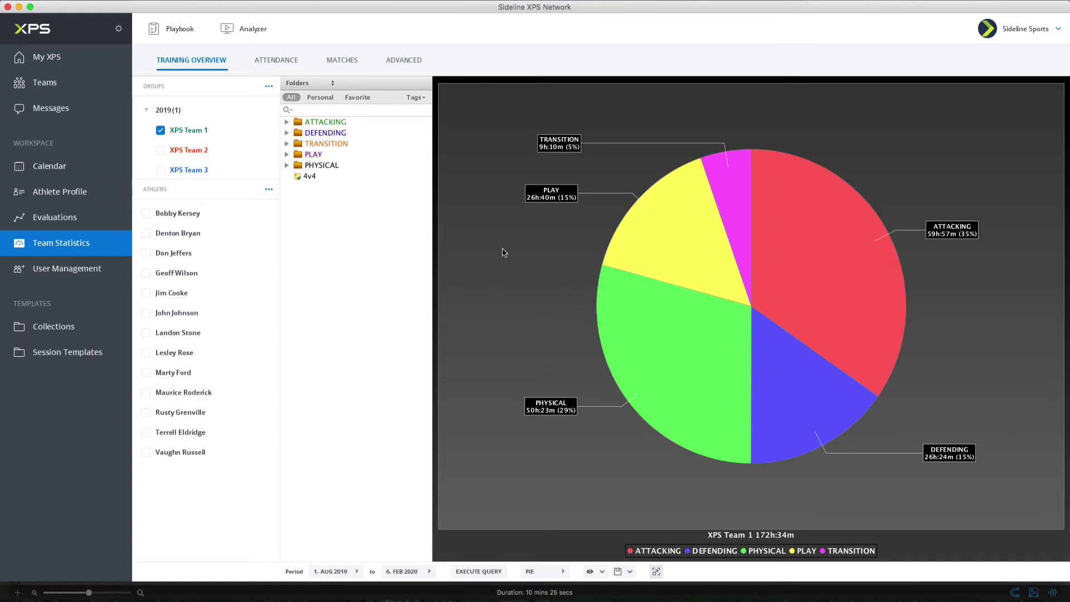
- Switch the chart from PIE to LINE and preview the sessions behind January's DEFENDING point
left_click(553, 574)
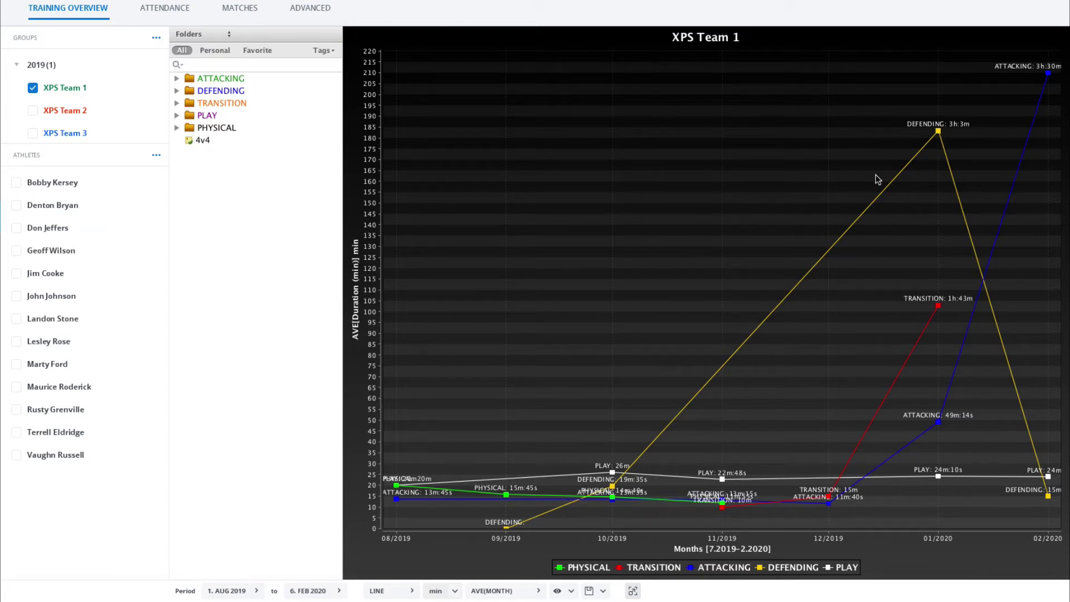
right_click(940, 136)
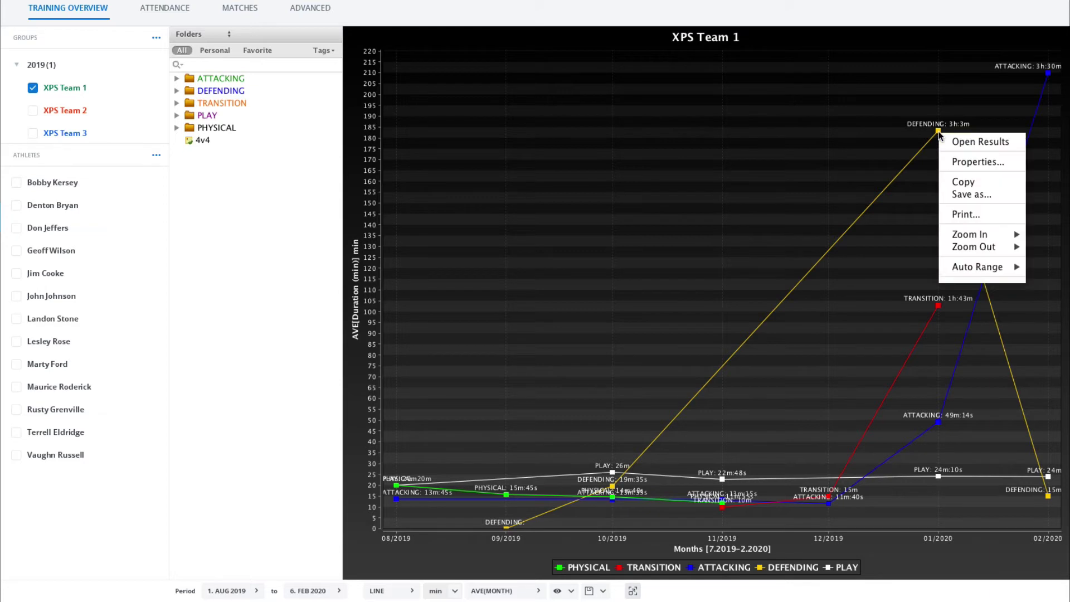
left_click(967, 144)
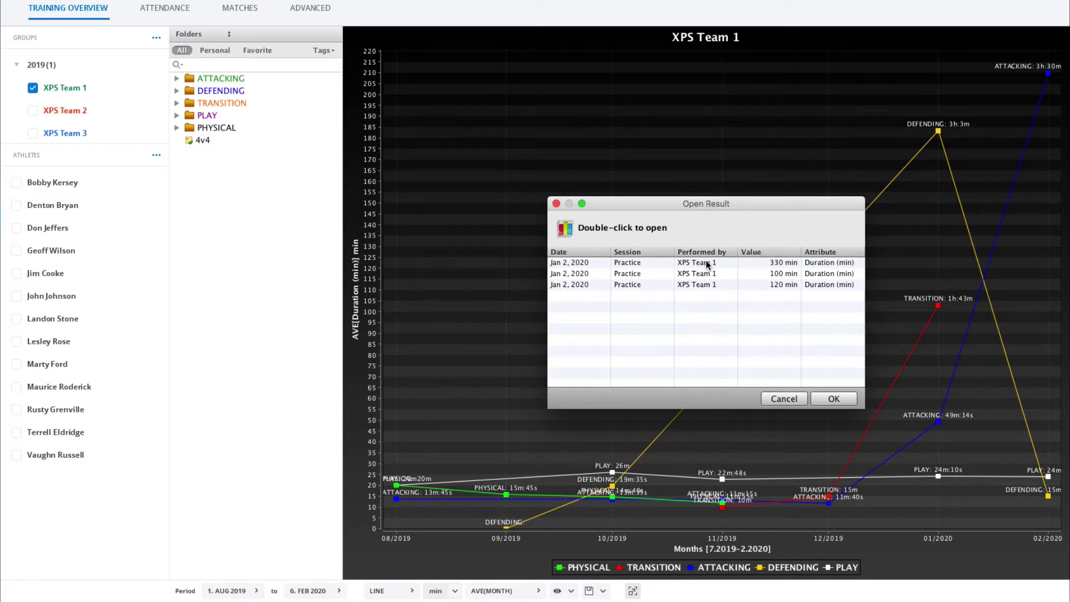
left_click(777, 399)
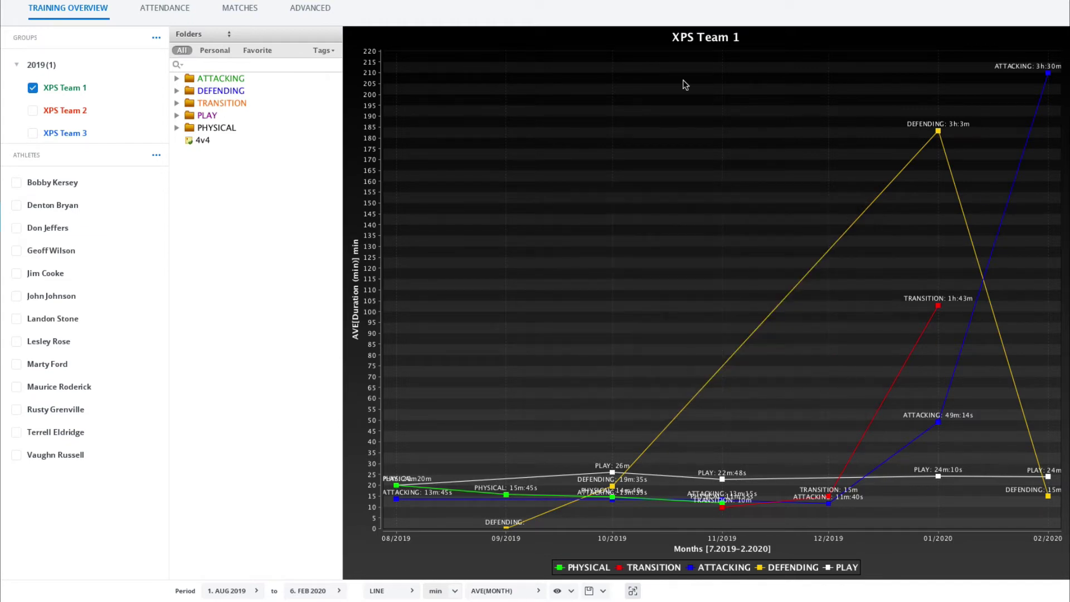
- Hide the PLAY and PHYSICAL lines, keeping AVE(MONTH) as the aggregation
right_click(841, 571)
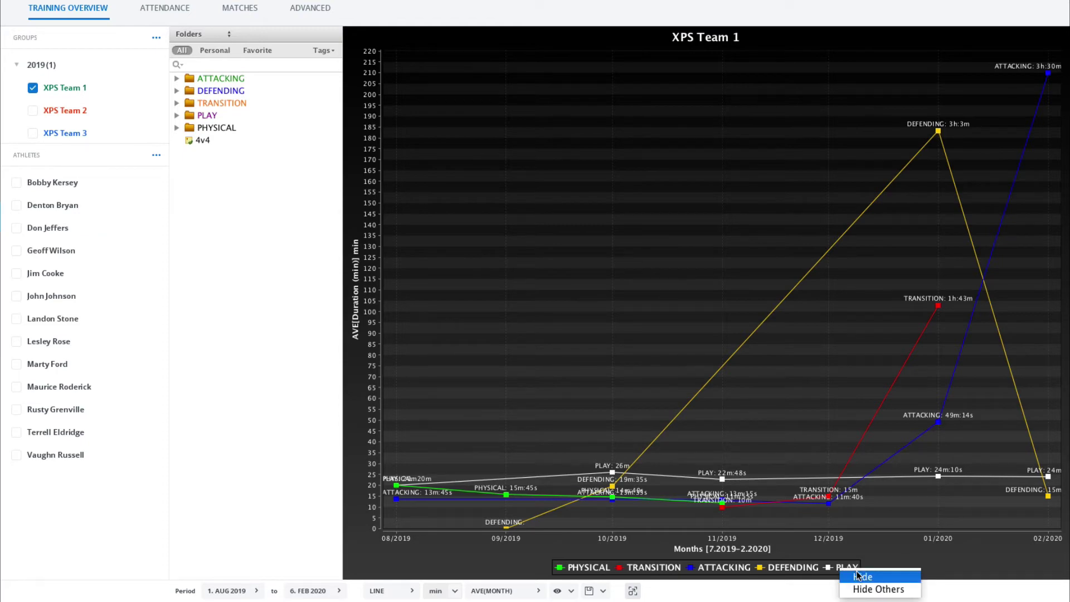
left_click(863, 577)
left_click(605, 568)
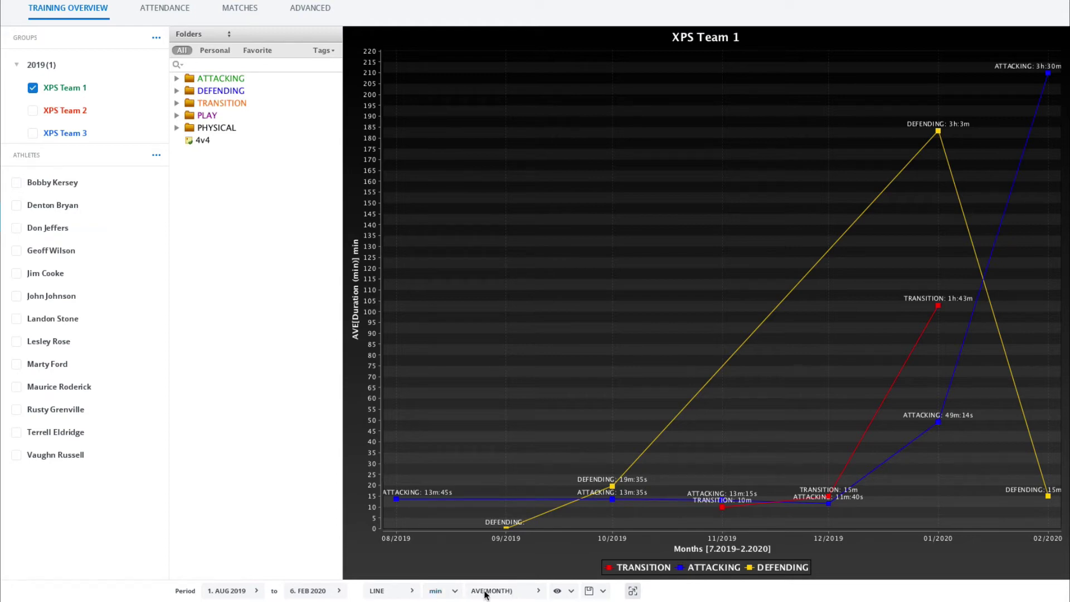
left_click(524, 592)
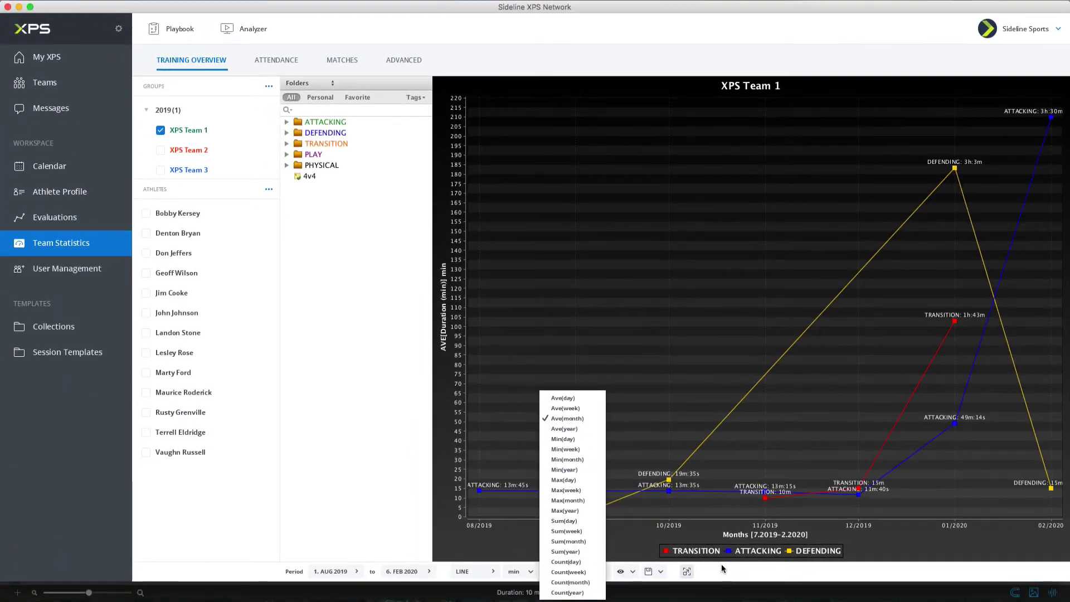
left_click(725, 571)
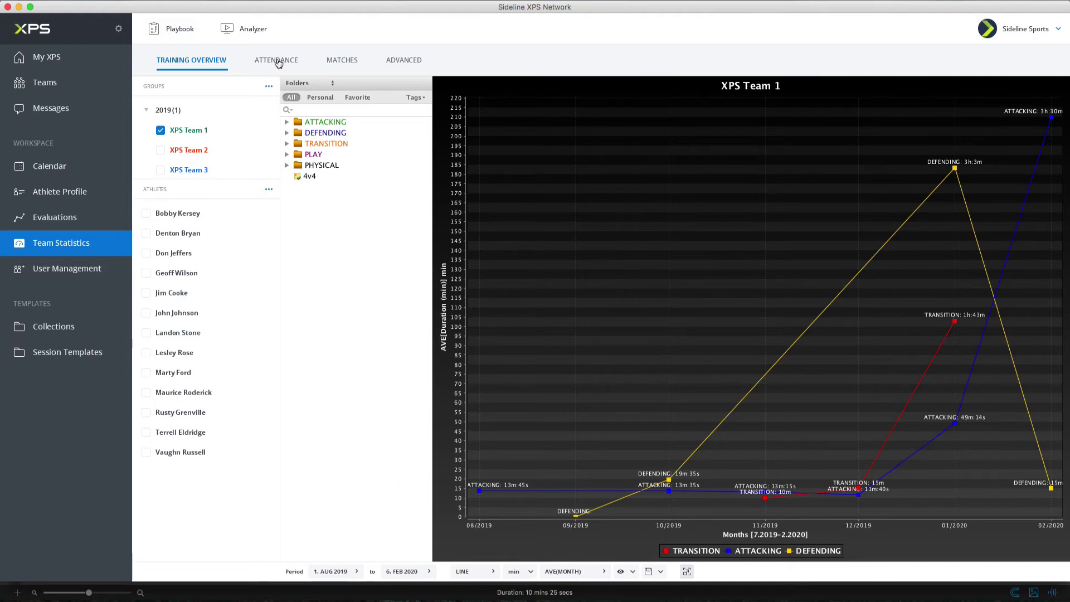
left_click(277, 60)
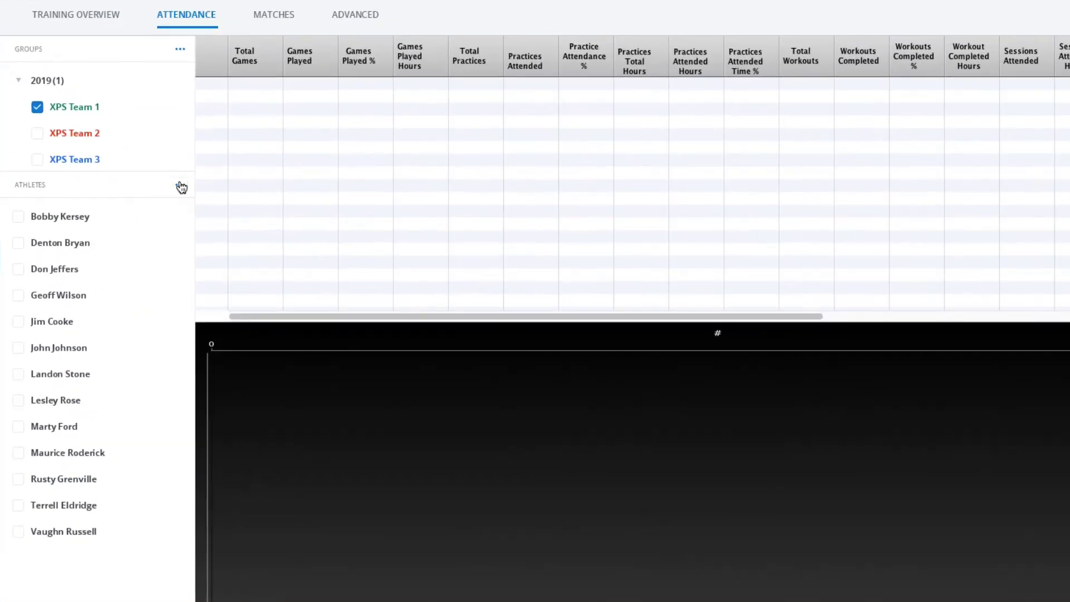
left_click(179, 190)
left_click(184, 214)
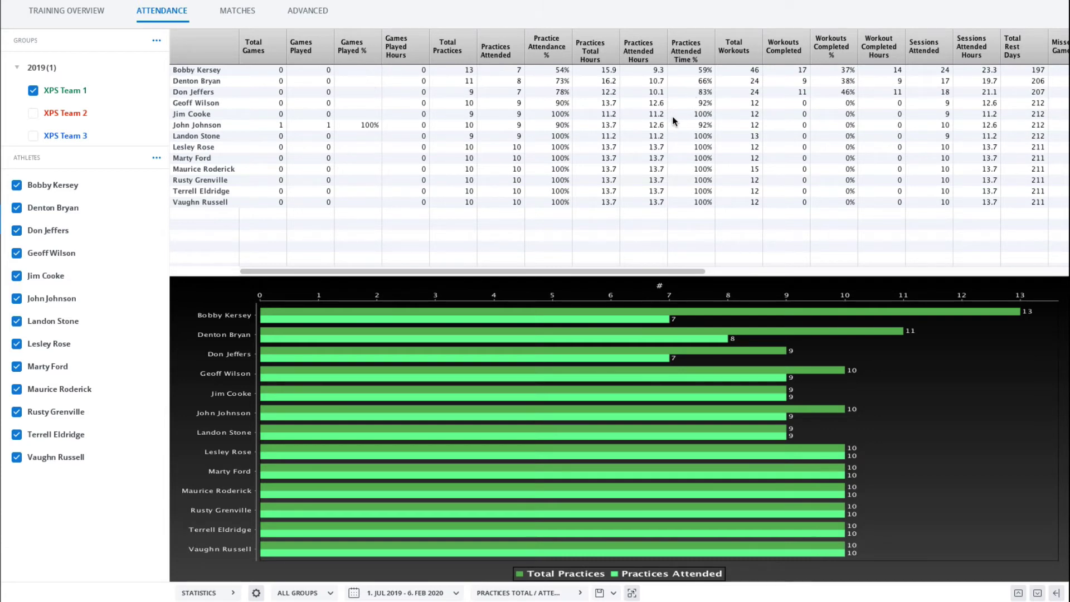
mouse_move(534, 313)
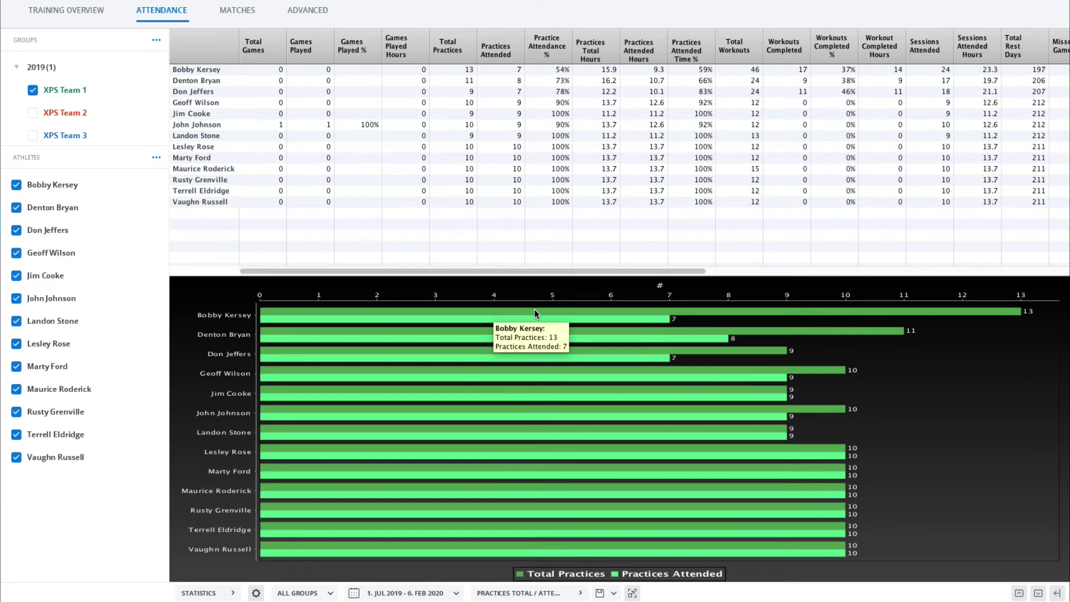
mouse_move(687, 332)
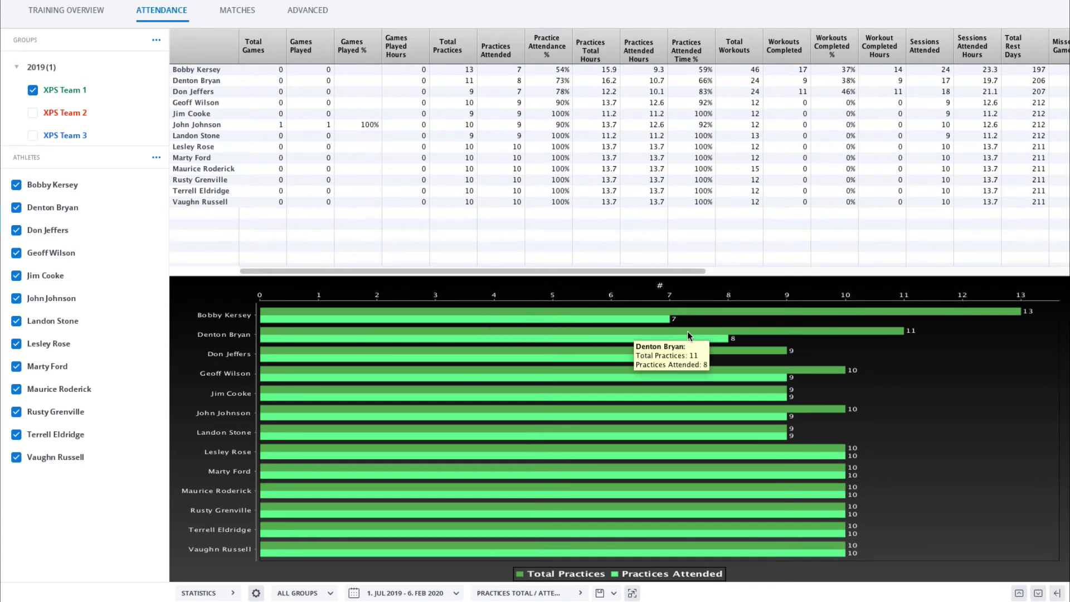
left_click(647, 333)
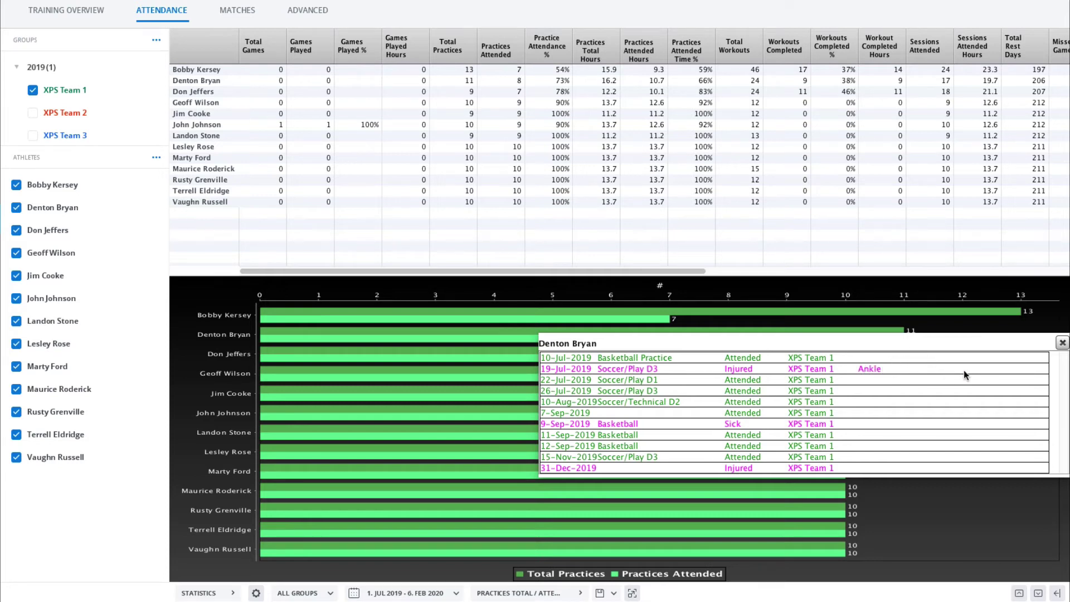
left_click(1062, 342)
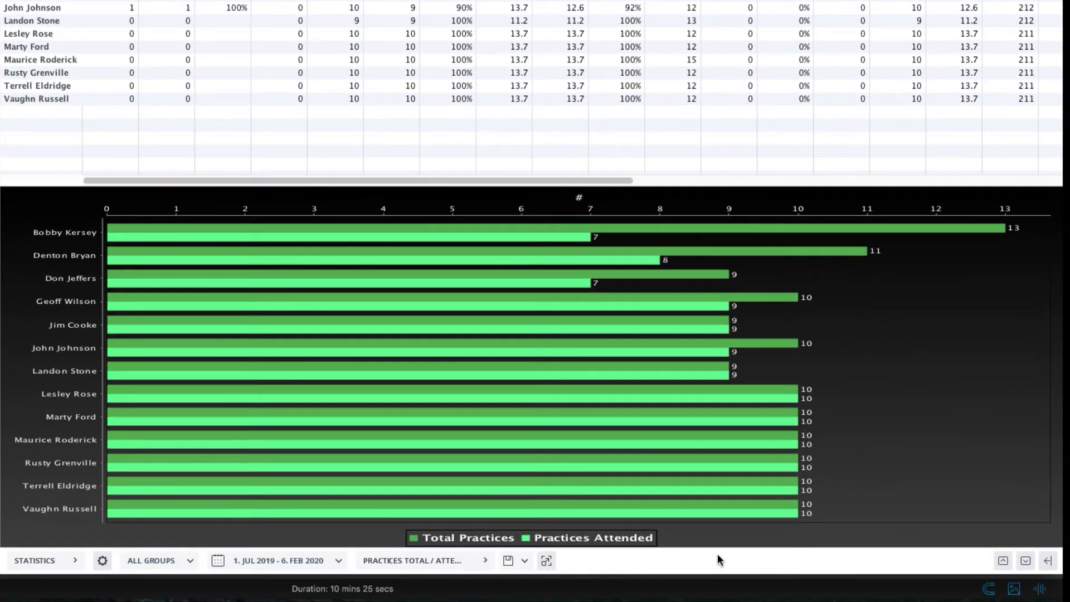
- Cycle the preset through Practices Attended / Missed and Games Total / Played to Workouts Total / Completed
left_click(433, 559)
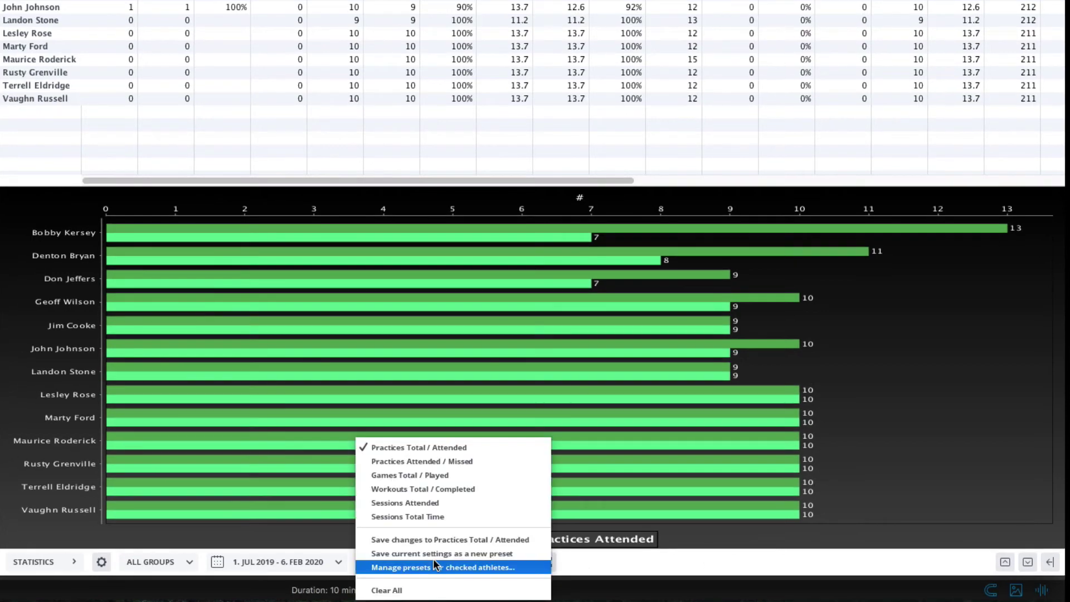
left_click(432, 461)
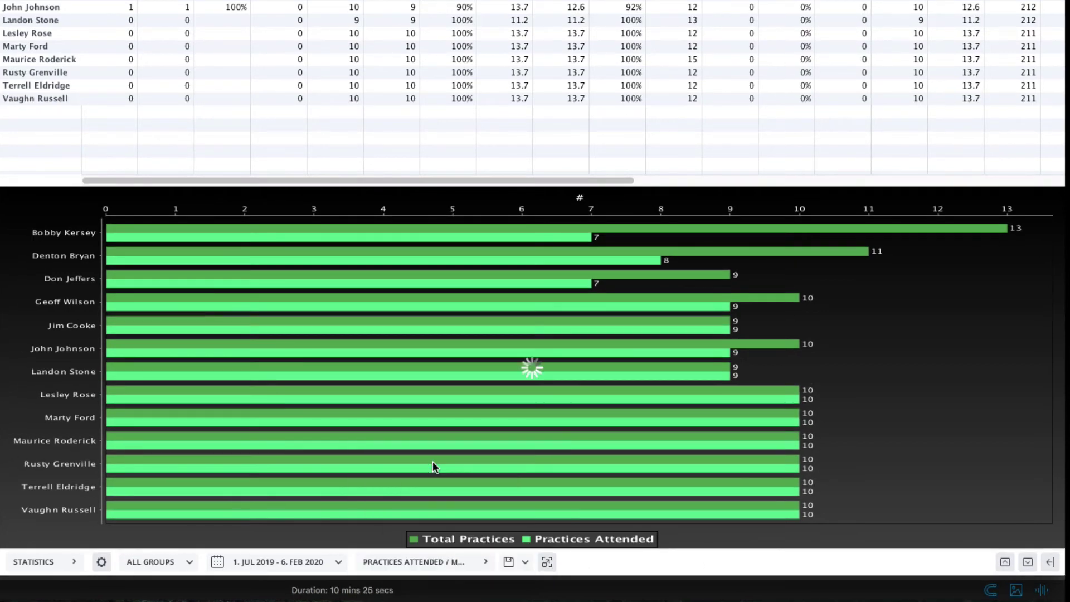
left_click(433, 562)
left_click(426, 474)
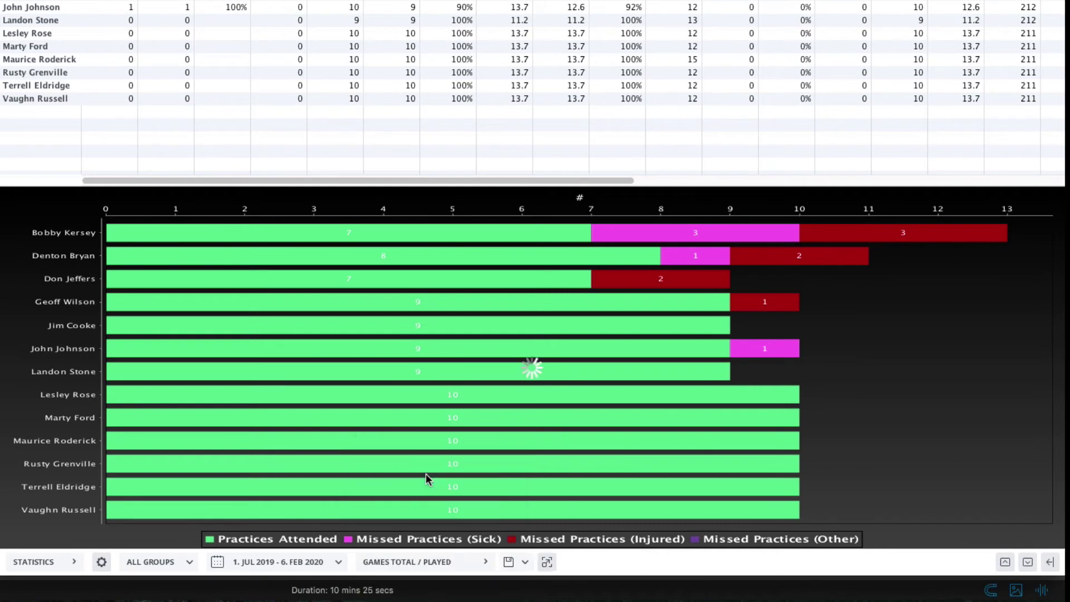
left_click(433, 562)
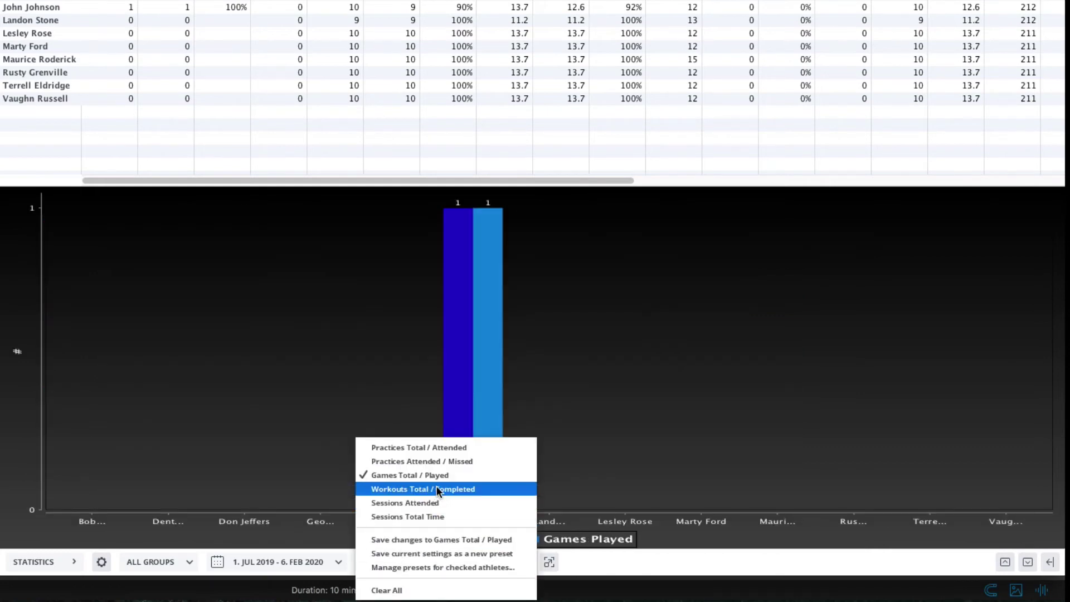
left_click(436, 486)
- Open one athlete's list of workout sessions, then close it
mouse_move(85, 418)
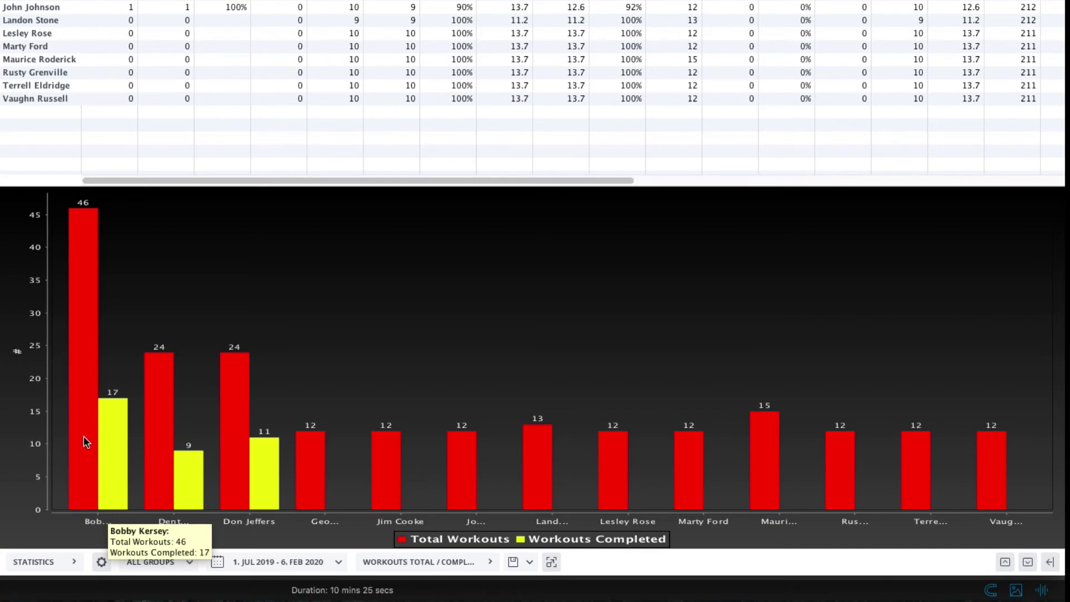
left_click(79, 427)
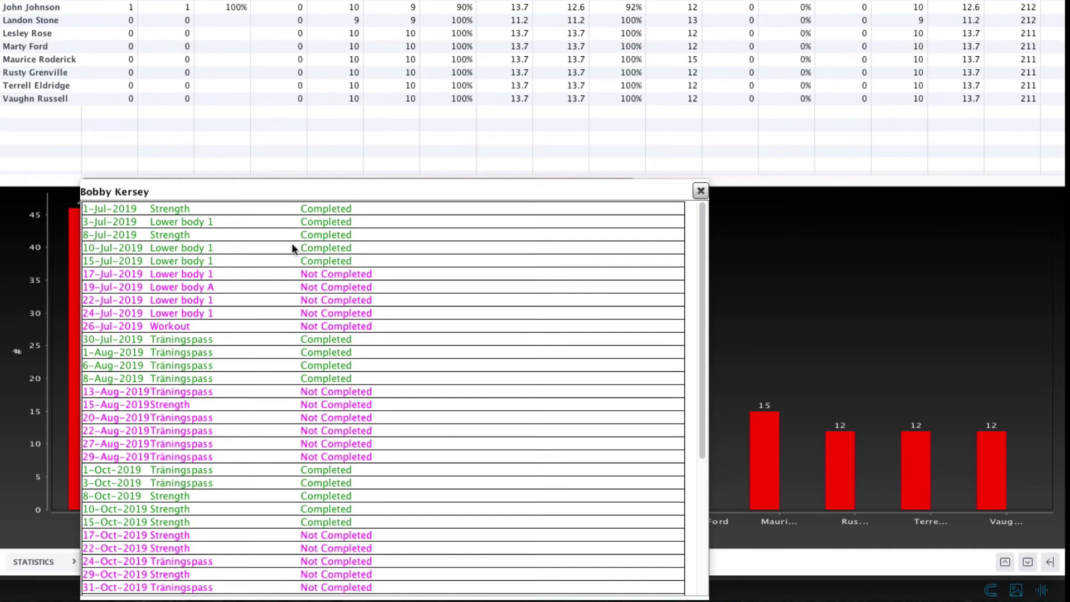
left_click(701, 191)
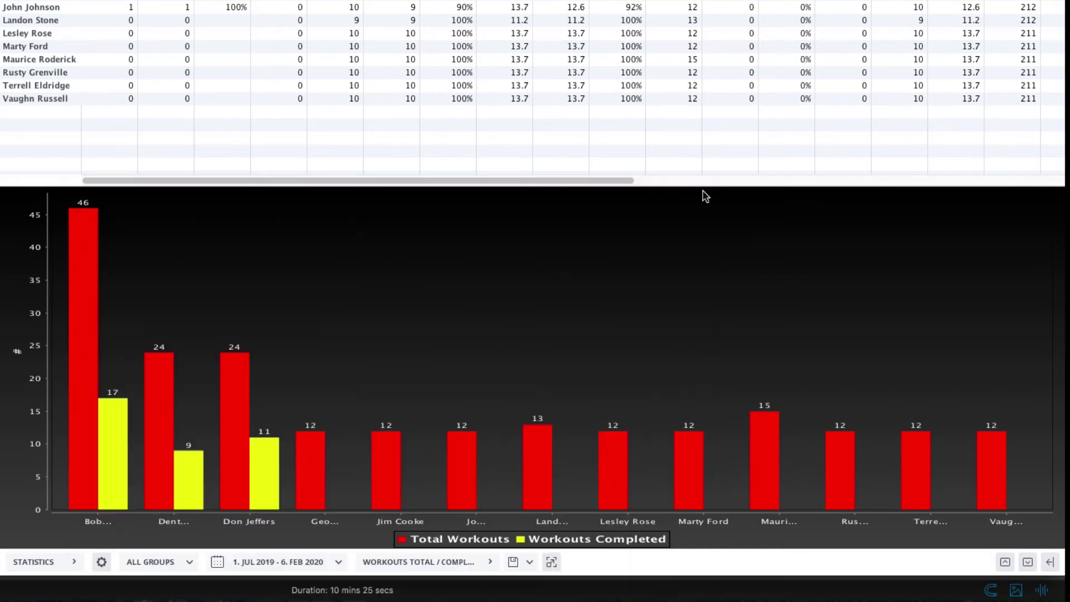
- Copy the statistics table to Excel, then try maximizing and minimizing the chart before restoring it
left_click(529, 560)
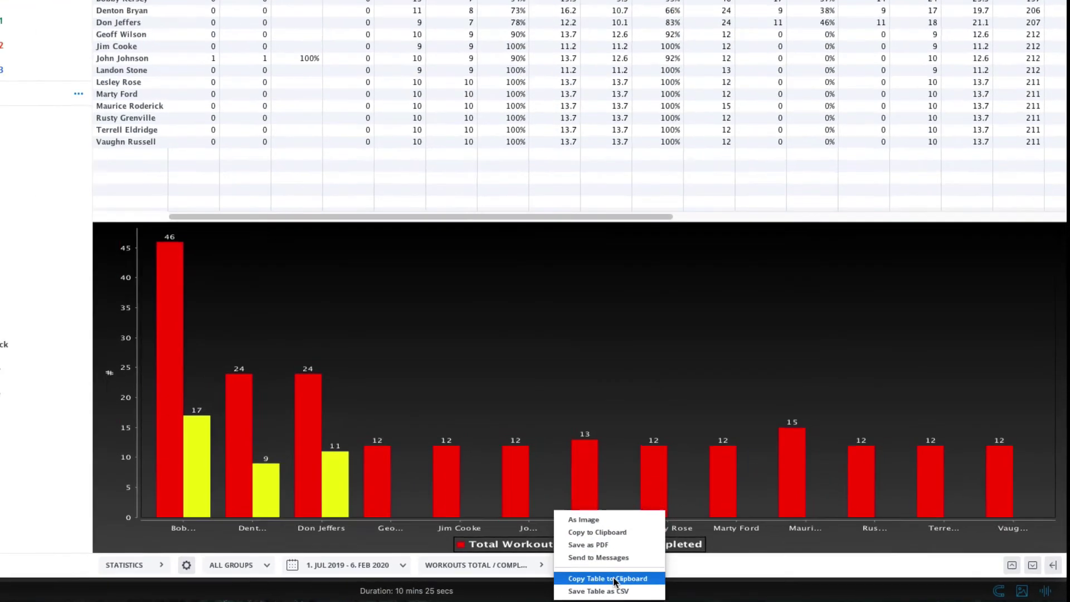
left_click(567, 574)
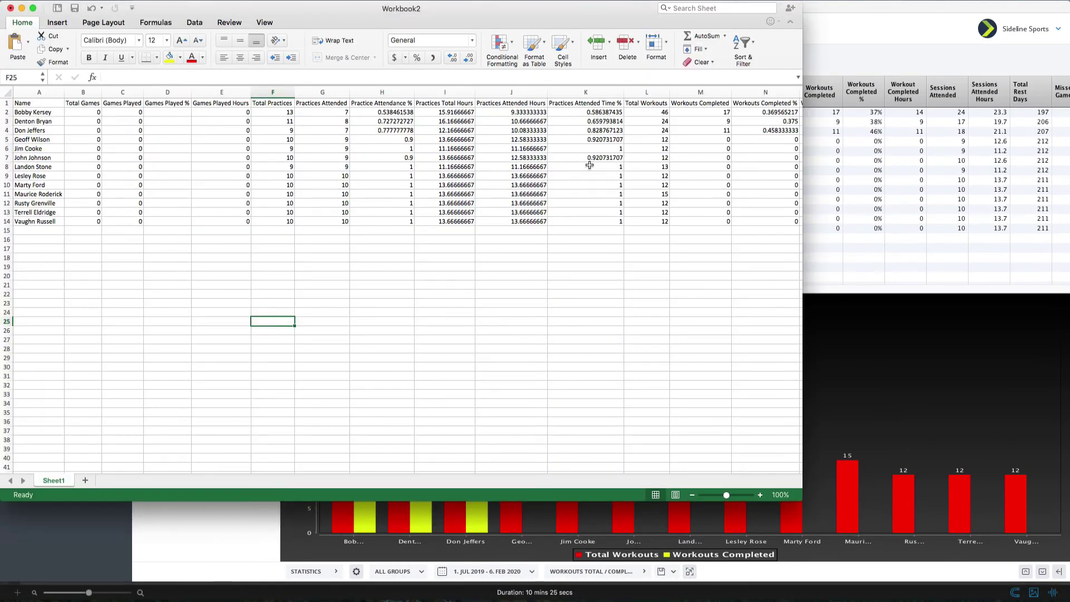
left_click(842, 305)
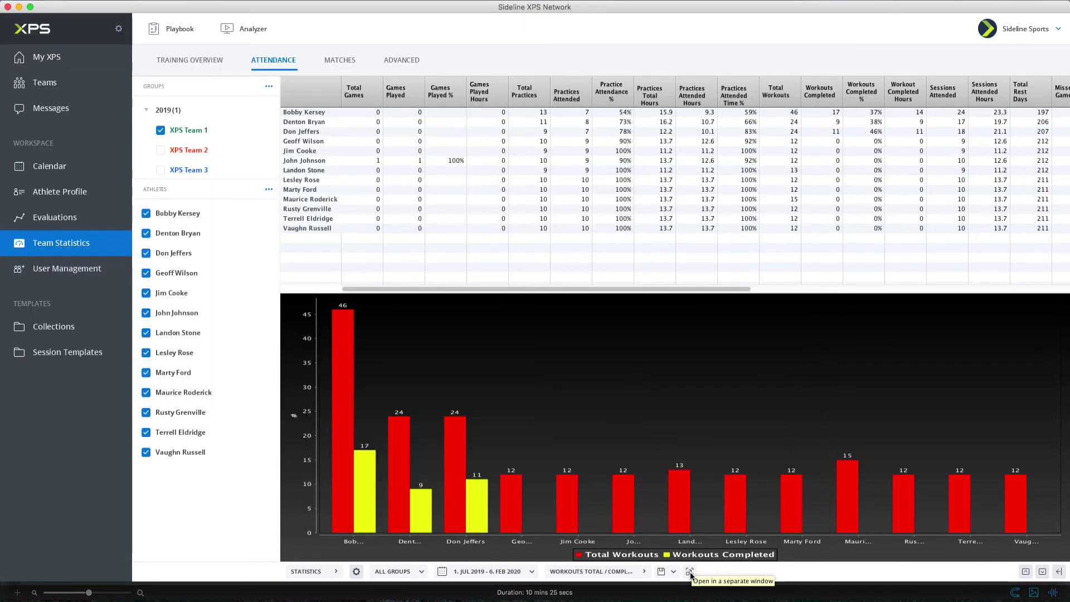
left_click(1026, 573)
left_click(1042, 571)
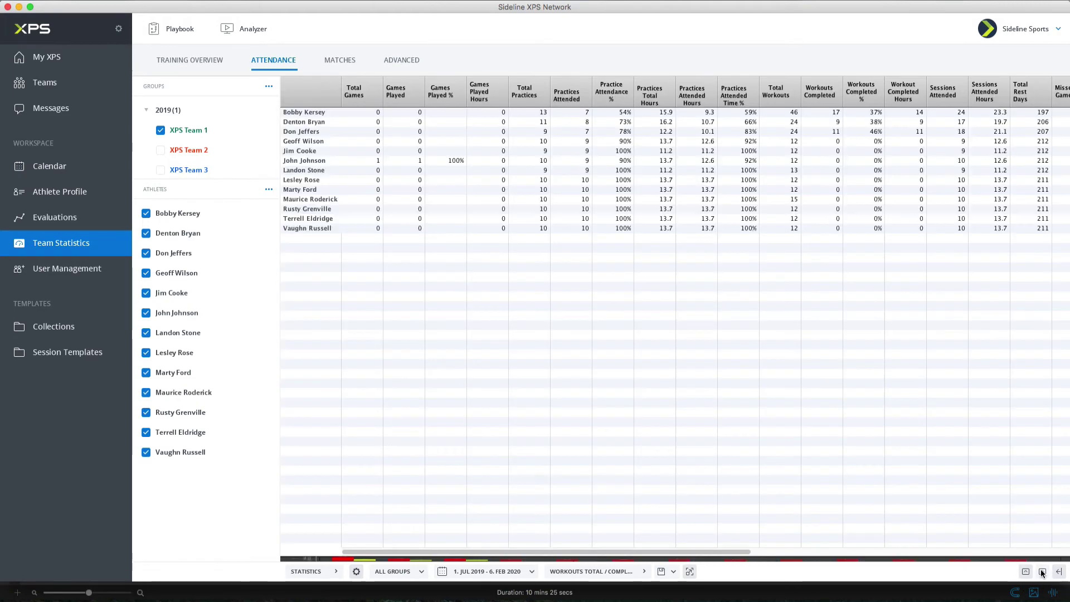
left_click(1031, 571)
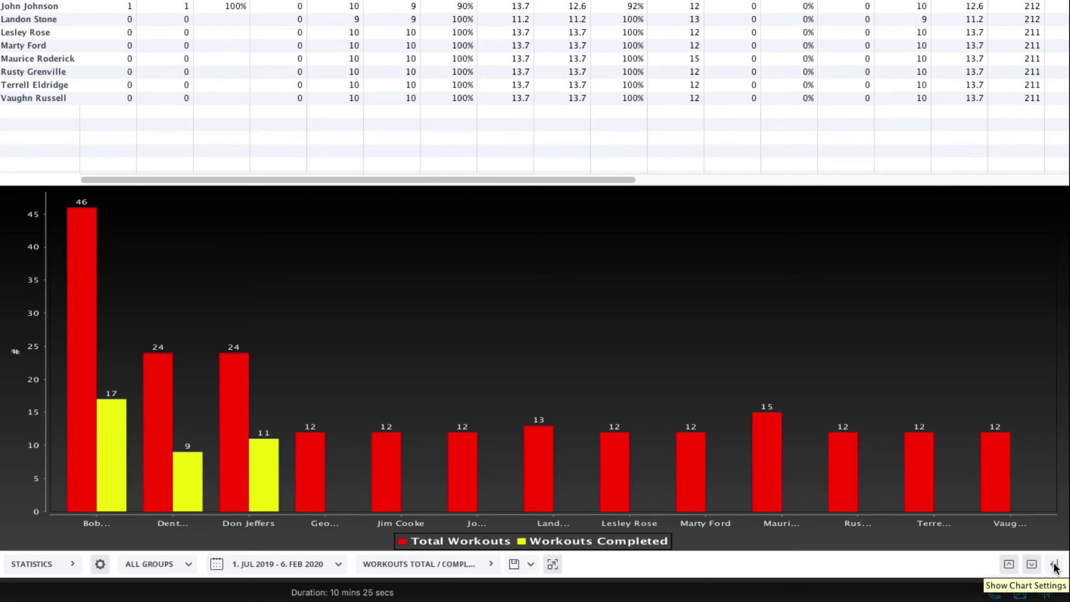
- In the chart settings, select Pie to show one workouts pie per athlete
left_click(1055, 566)
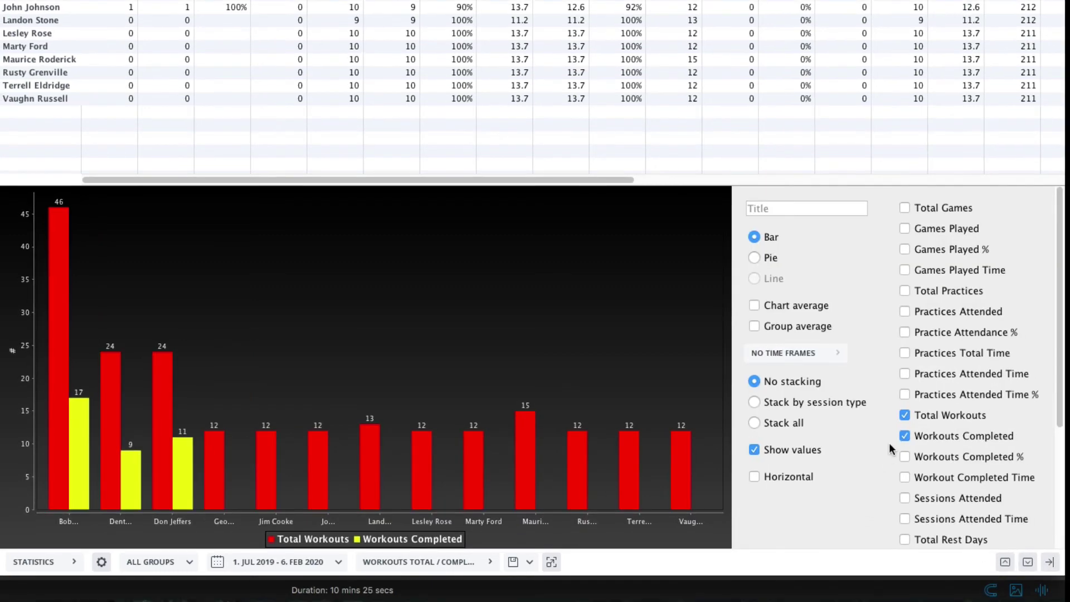
scroll(892, 445, "down", 5)
scroll(888, 442, "up", 5)
left_click(756, 257)
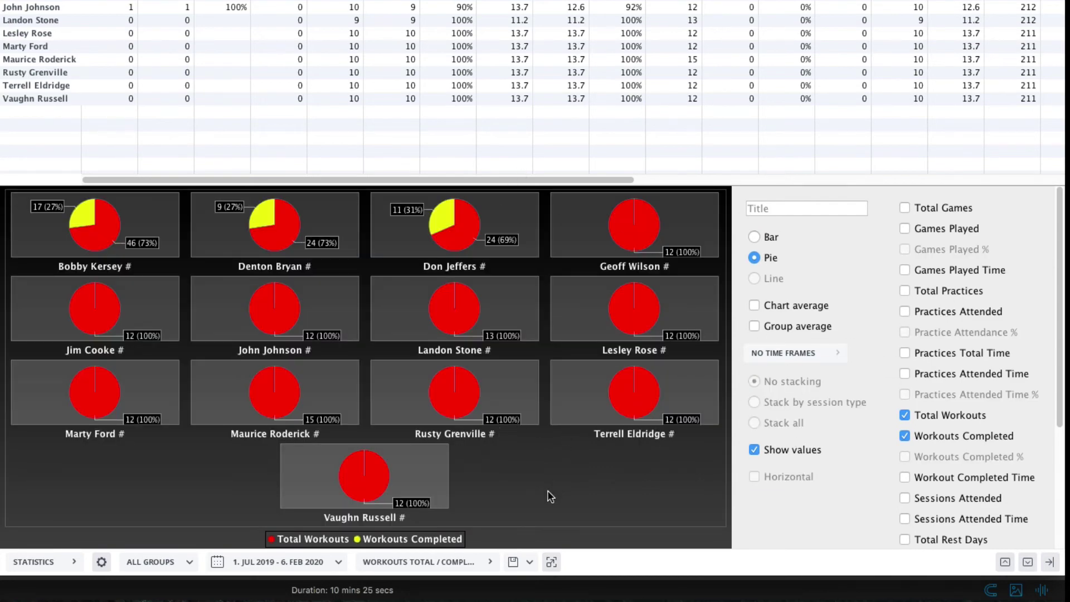
left_click(468, 561)
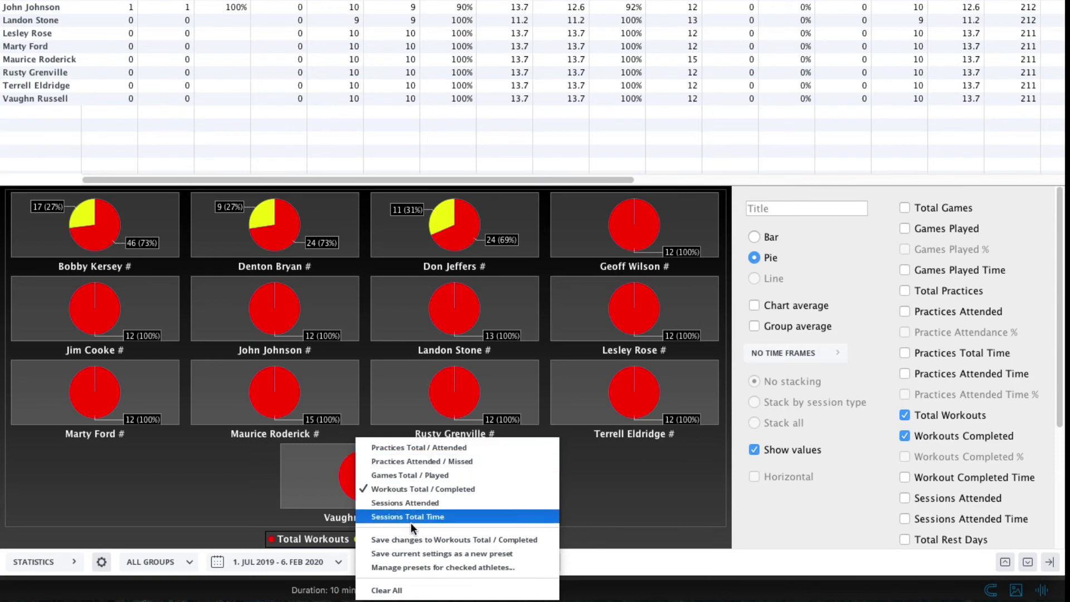
- Dismiss the presets list, then review and close the Column Settings for visible table columns
left_click(101, 561)
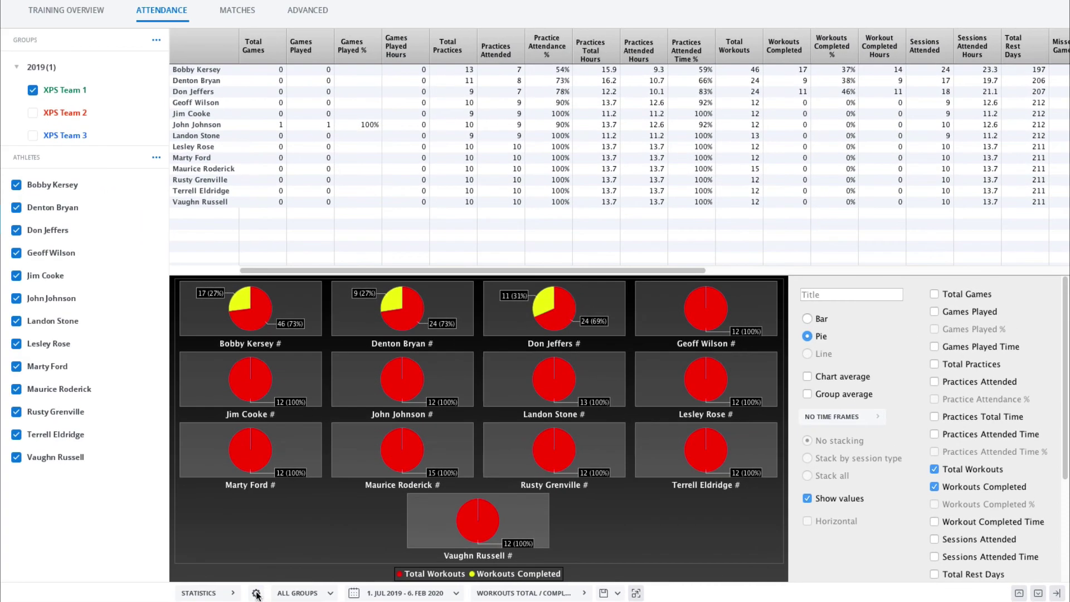
left_click(256, 594)
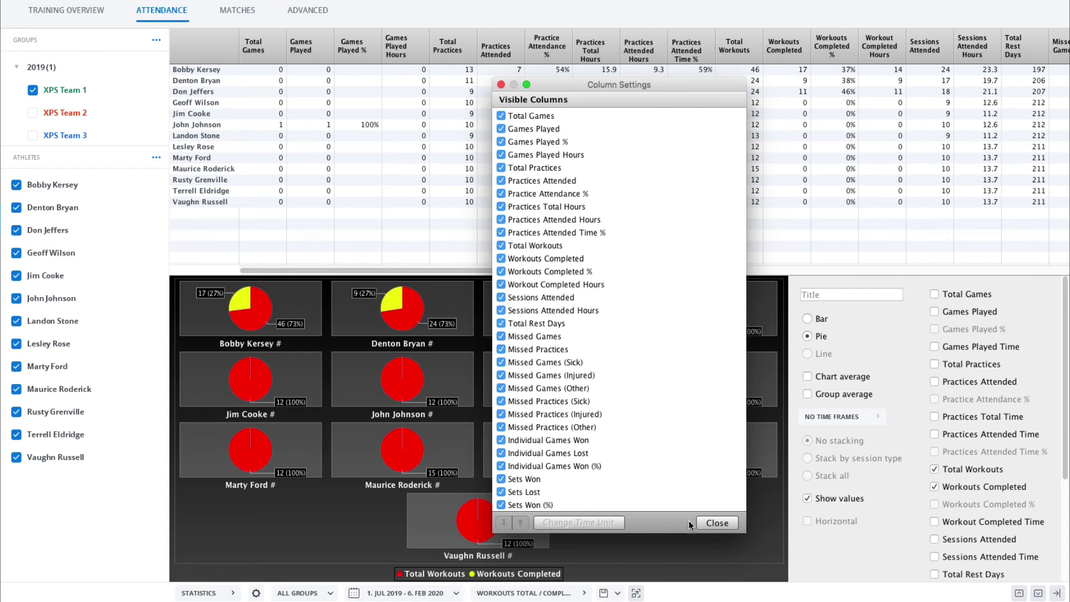
left_click(714, 523)
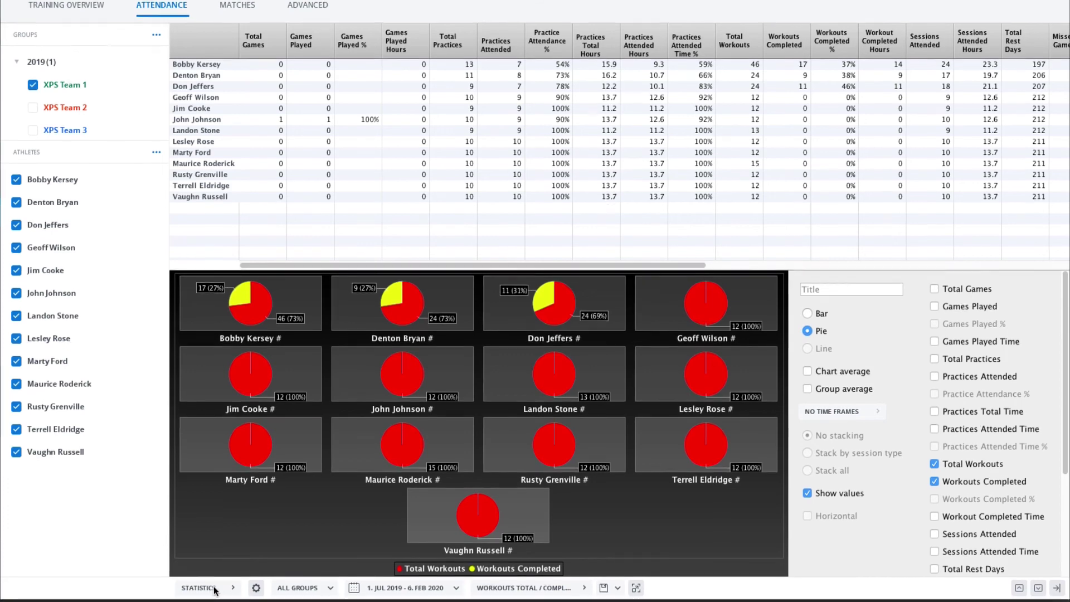
left_click(220, 594)
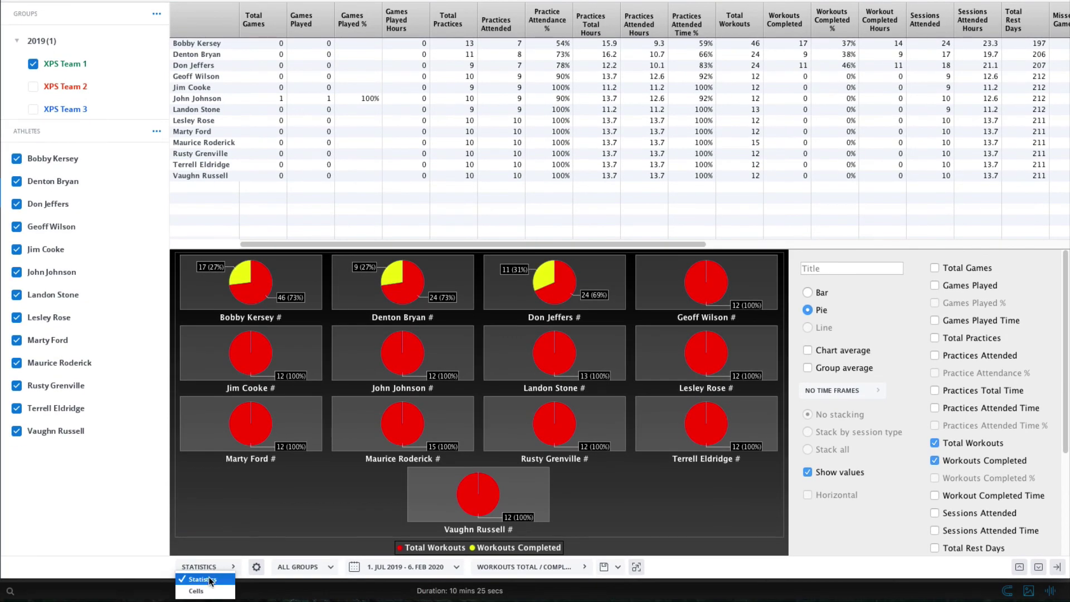
left_click(197, 591)
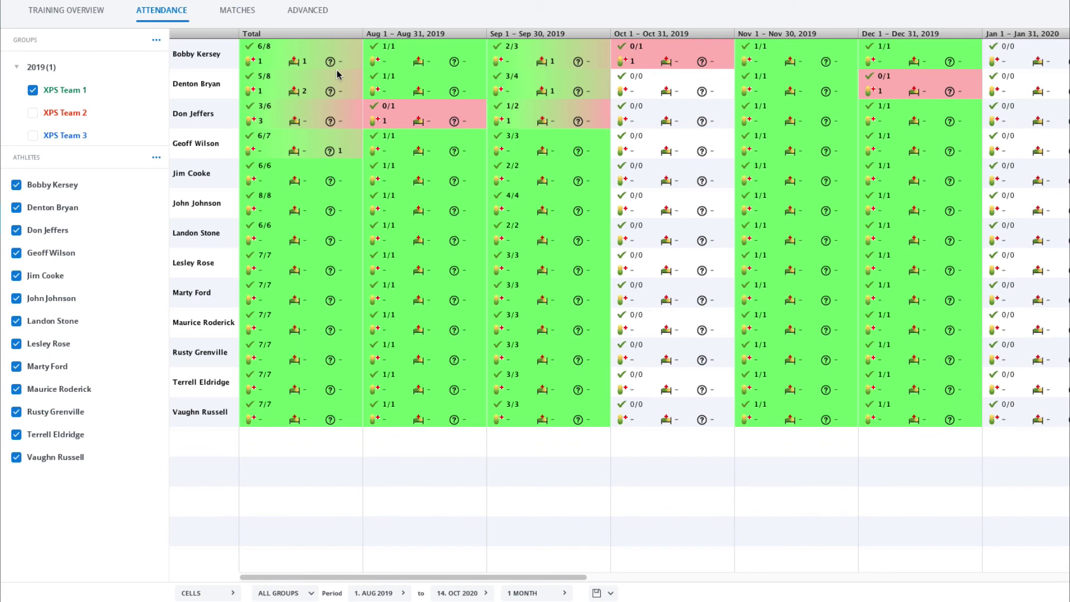
left_click(539, 87)
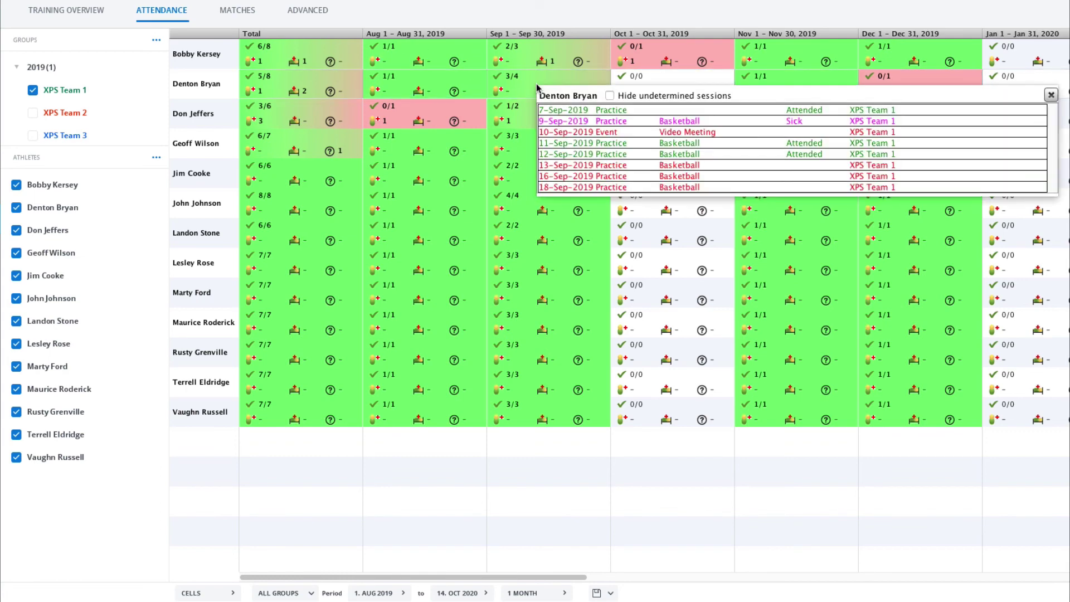
left_click(1051, 95)
left_click(228, 593)
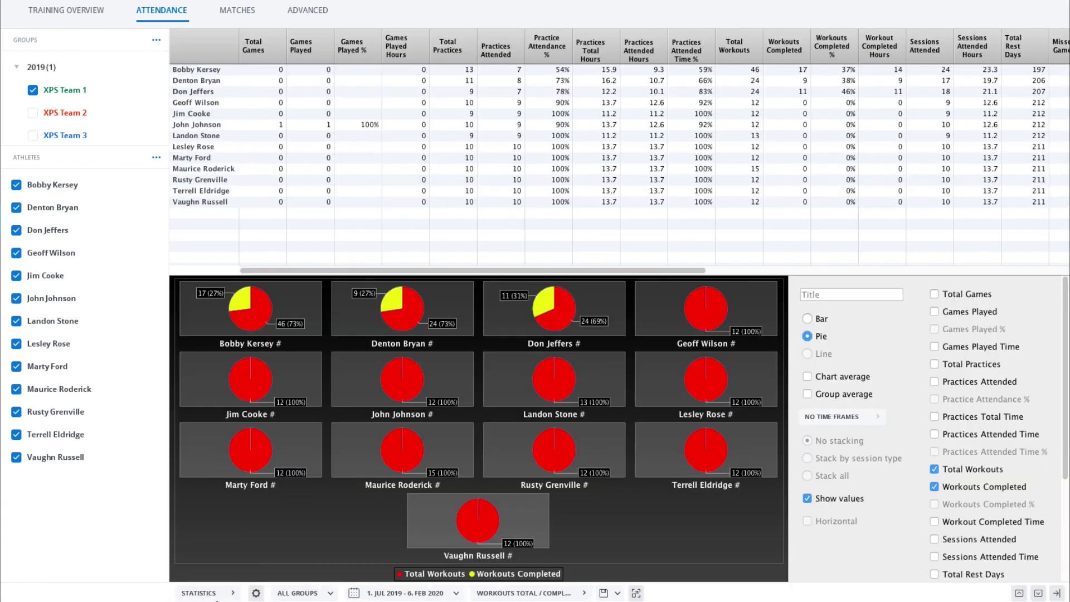
- Focus statistics on the chosen athlete and apply the Practices Total / Attended / Month chart preset
left_click(52, 184)
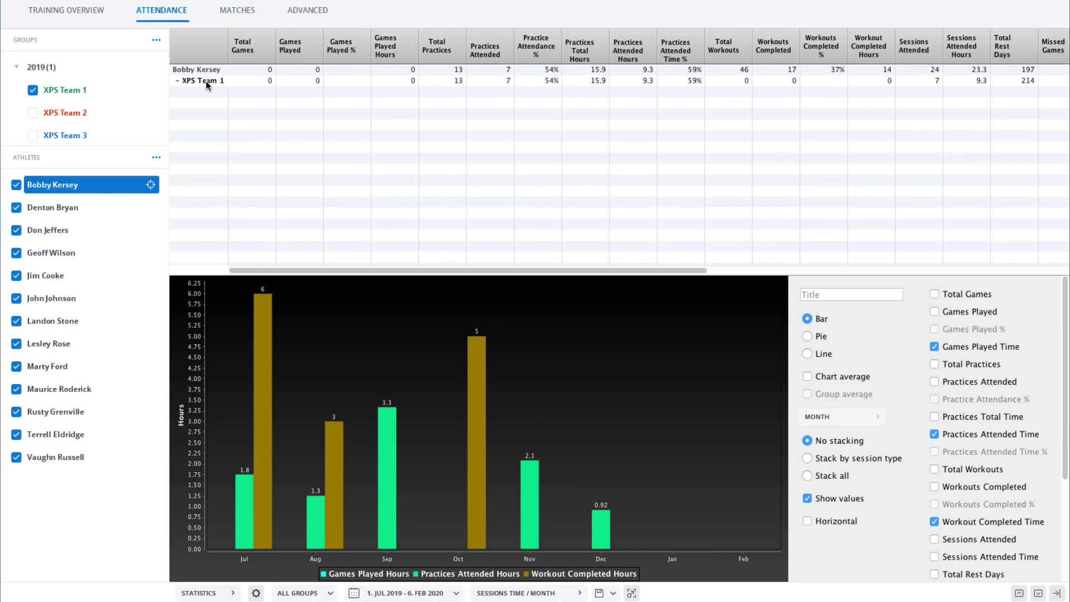
left_click(521, 595)
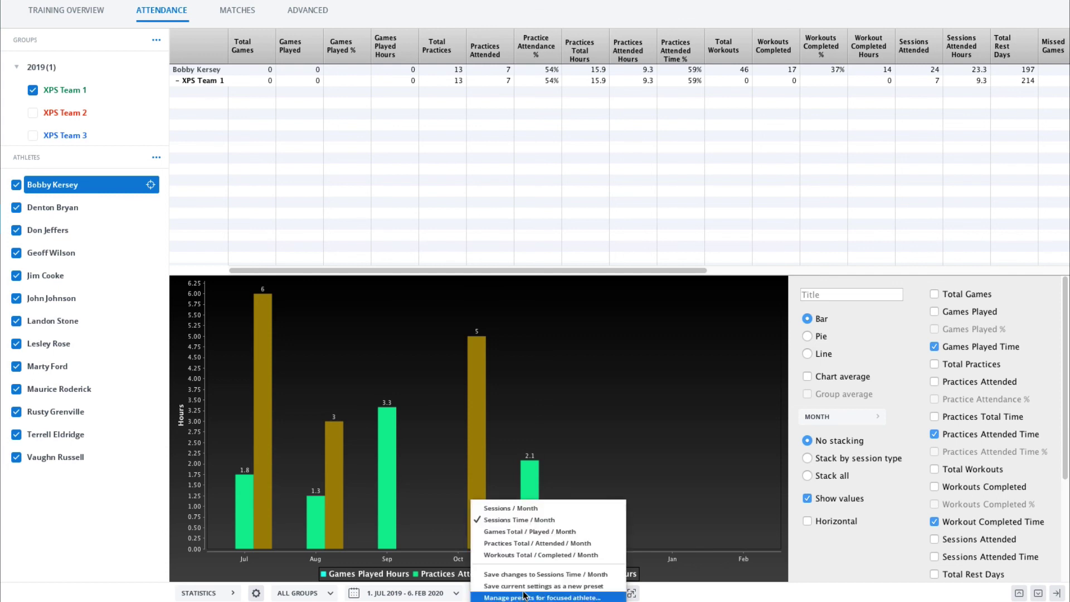
left_click(535, 541)
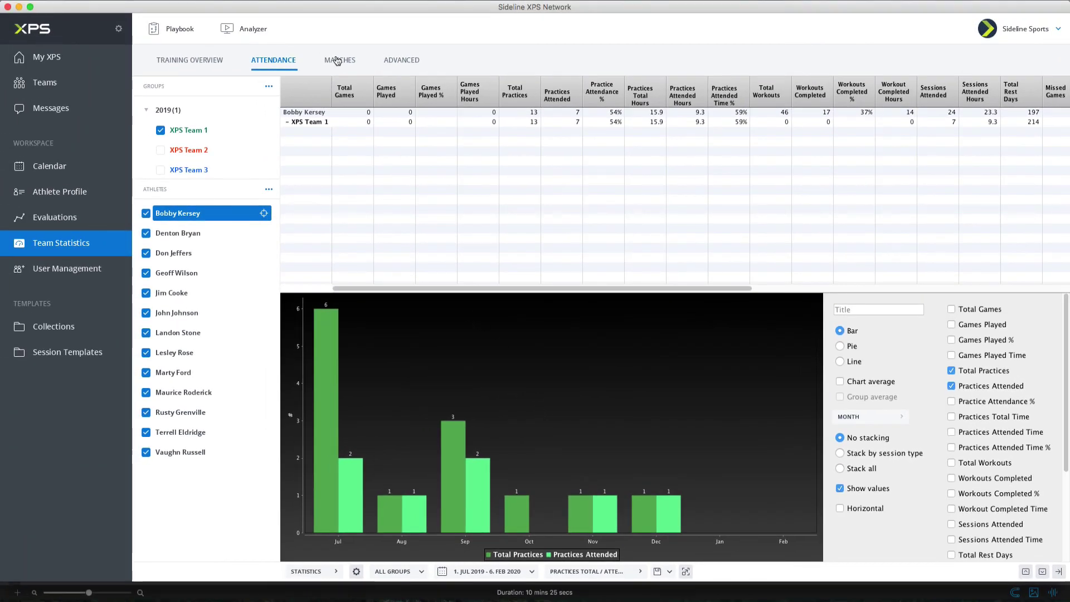
left_click(312, 50)
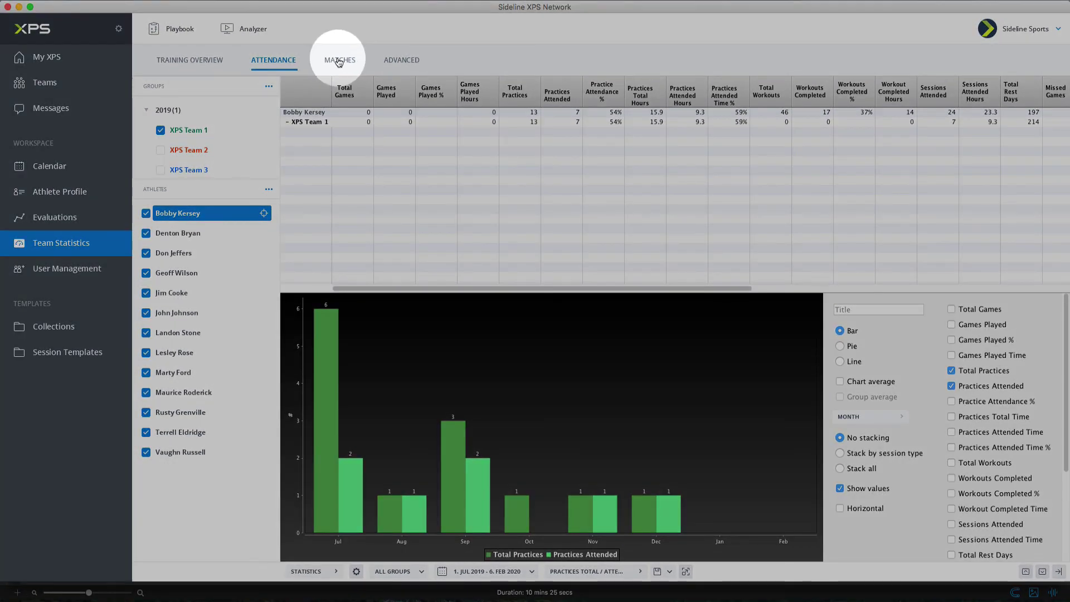